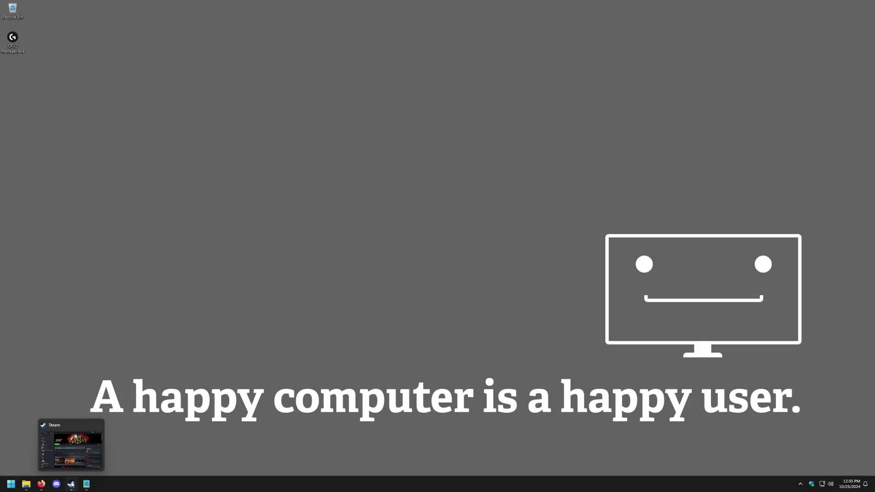
{"action": "left_click", "coordinate": [71, 484]}
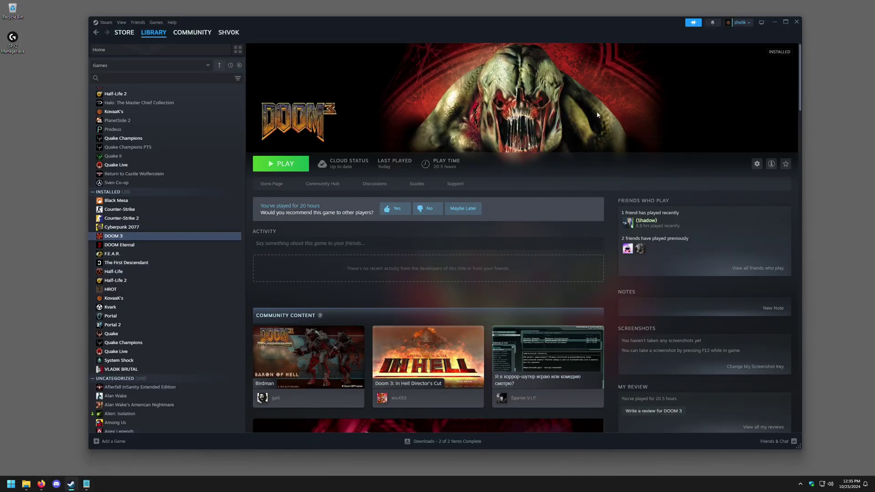
{"action": "left_click", "coordinate": [774, 21]}
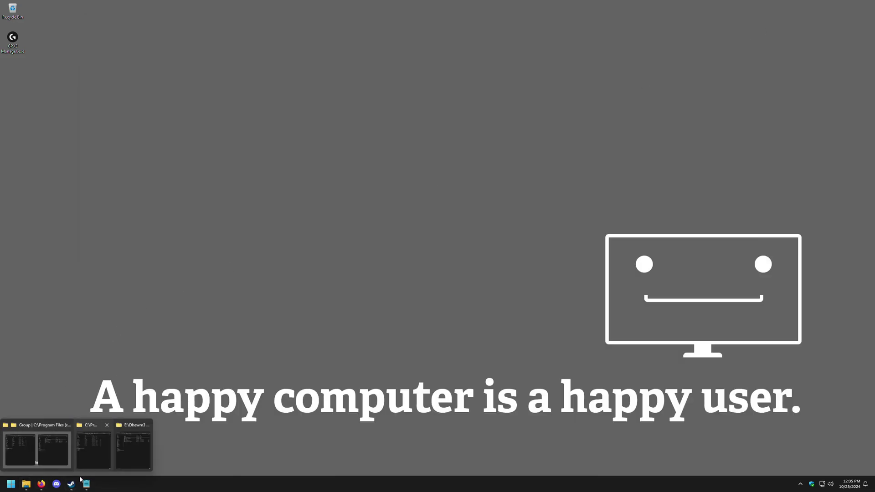
{"action": "left_click", "coordinate": [41, 484]}
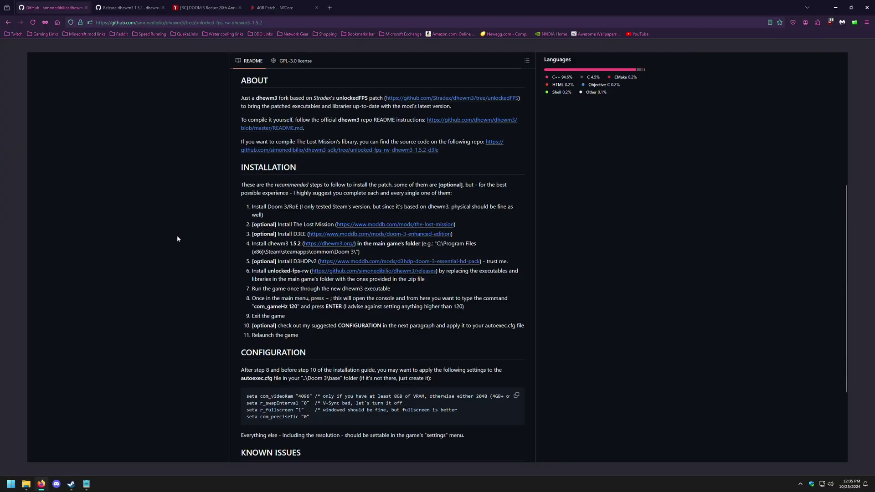
{"action": "scroll", "coordinate": [175, 232], "scroll_direction": "up", "scroll_amount": 5}
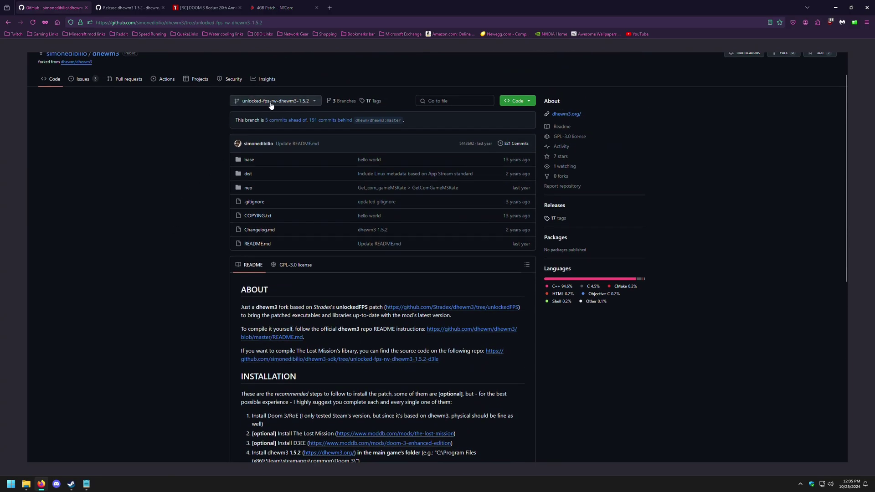
{"action": "left_click", "coordinate": [130, 7]}
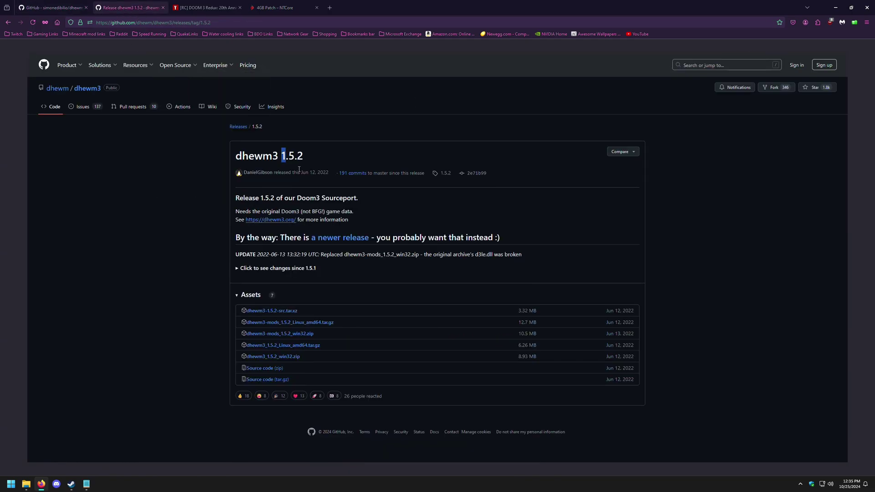
{"action": "left_click_drag", "start_coordinate": [238, 156], "coordinate": [306, 161]}
{"action": "left_click", "coordinate": [282, 157]}
{"action": "left_click", "coordinate": [290, 154]}
{"action": "left_click_drag", "start_coordinate": [282, 154], "coordinate": [309, 153]}
{"action": "left_click", "coordinate": [309, 154]}
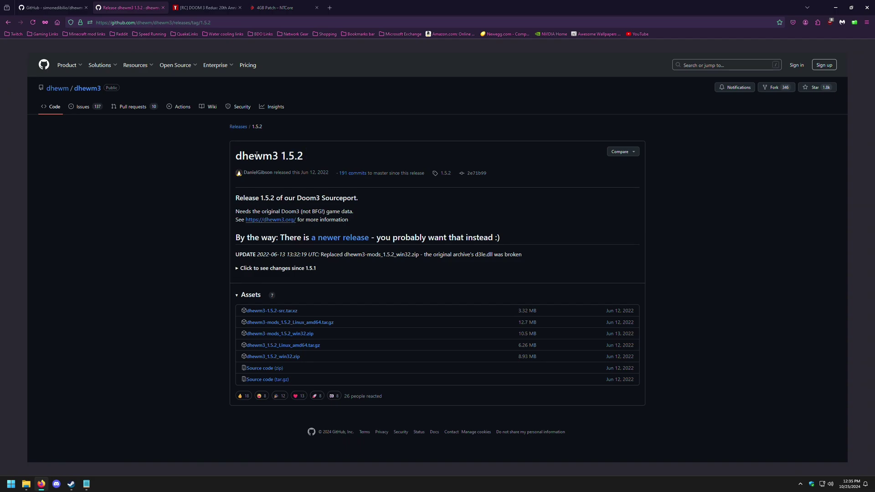
{"action": "left_click", "coordinate": [199, 9]}
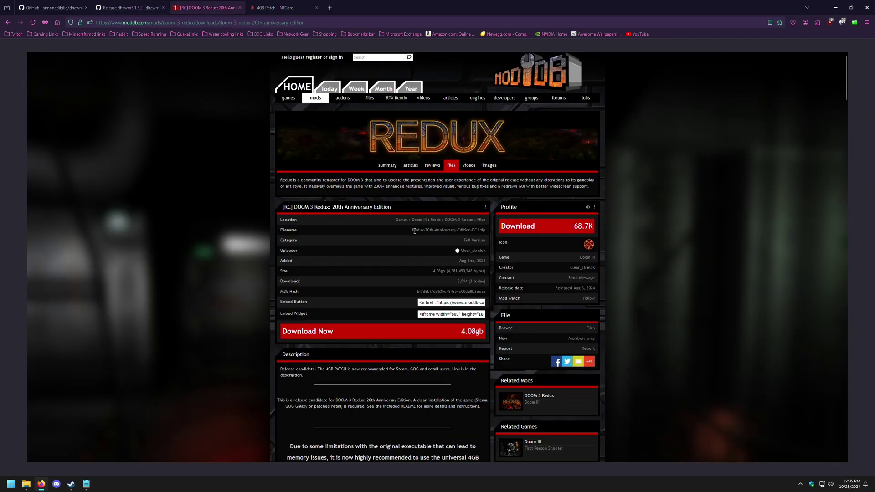
{"action": "left_click_drag", "start_coordinate": [412, 230], "coordinate": [479, 232]}
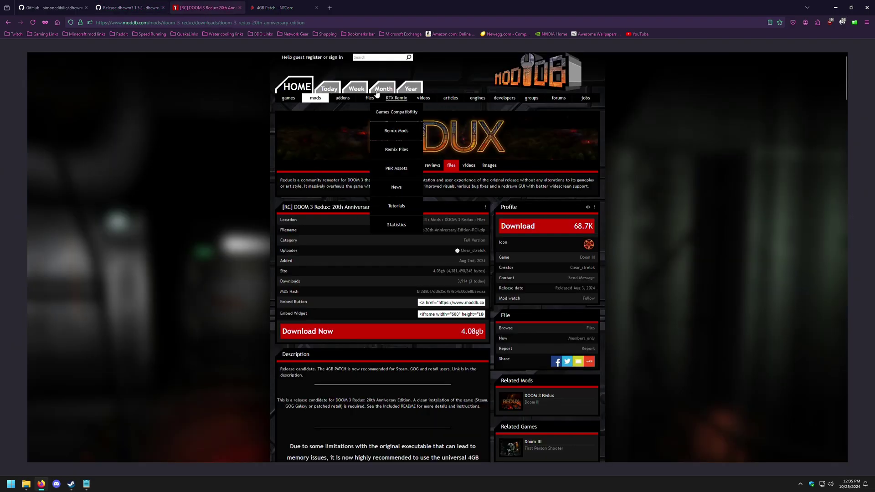
{"action": "left_click", "coordinate": [268, 10]}
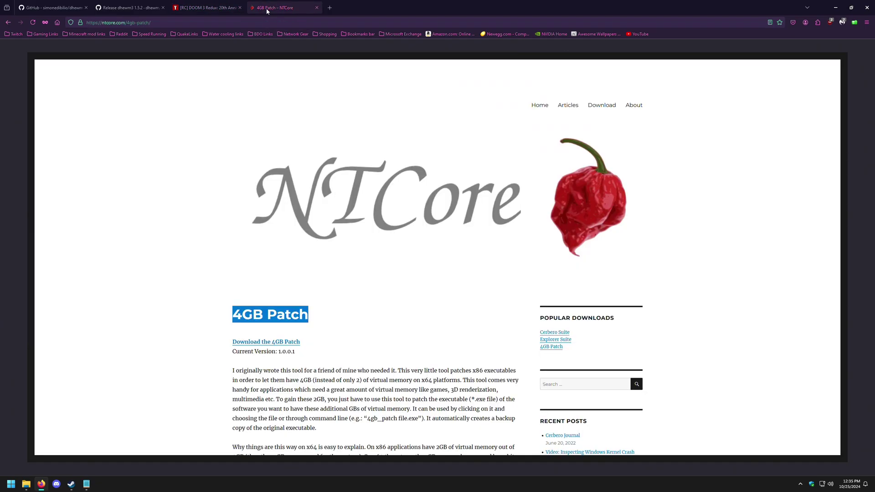
{"action": "left_click", "coordinate": [246, 308]}
{"action": "left_click_drag", "start_coordinate": [234, 314], "coordinate": [309, 314]}
{"action": "left_click", "coordinate": [302, 282]}
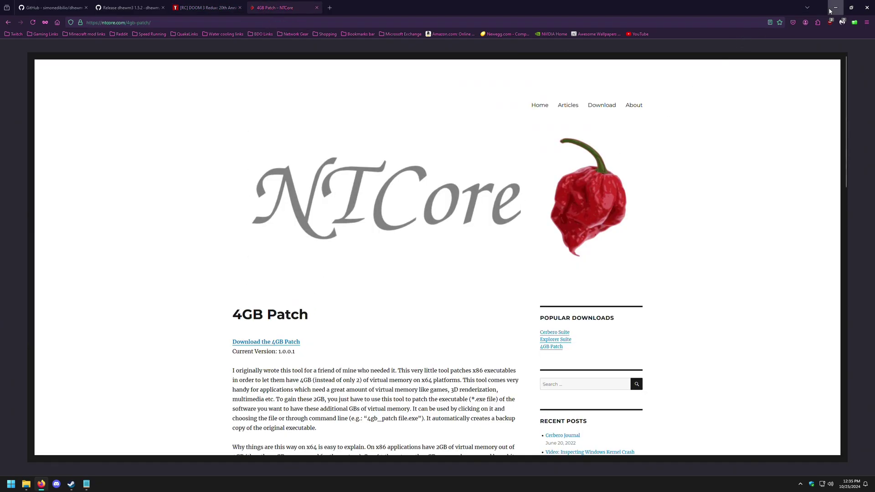
{"action": "left_click", "coordinate": [835, 7]}
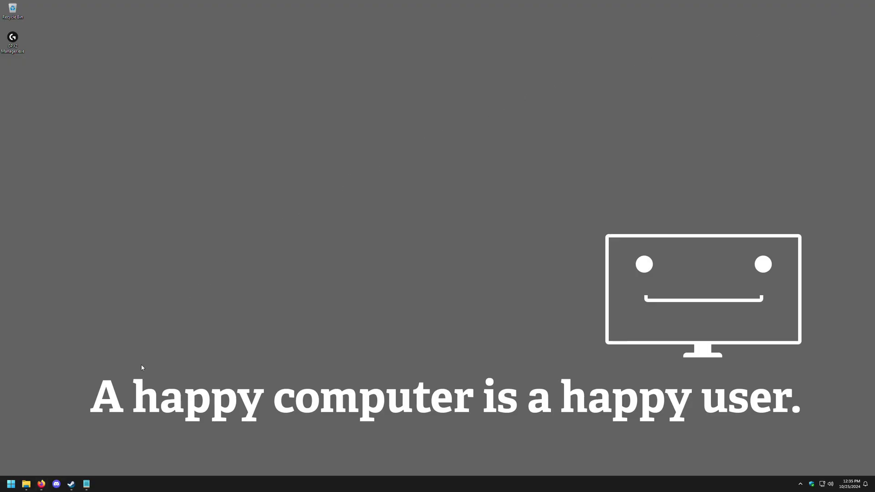
Bring the Dhewm3 1.5.2 downloads window and the Steam Doom 3 install window side by side.
{"action": "mouse_move", "coordinate": [26, 482]}
{"action": "left_click", "coordinate": [133, 444]}
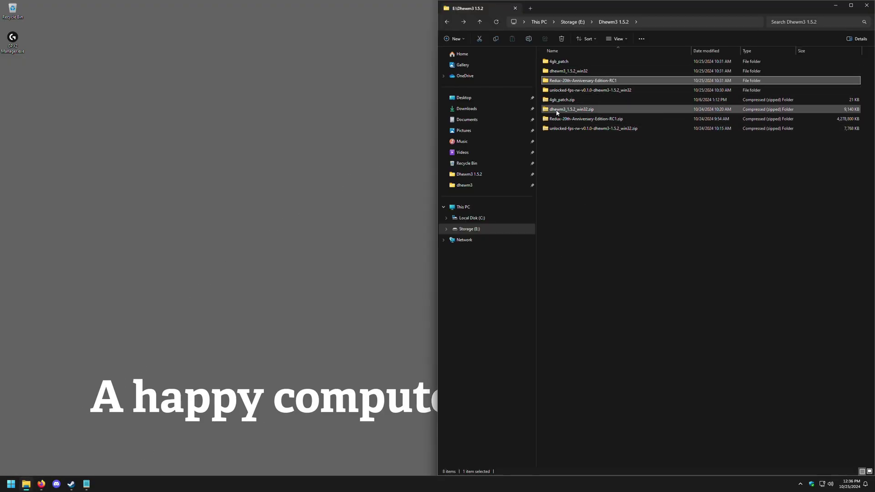
{"action": "mouse_move", "coordinate": [26, 483]}
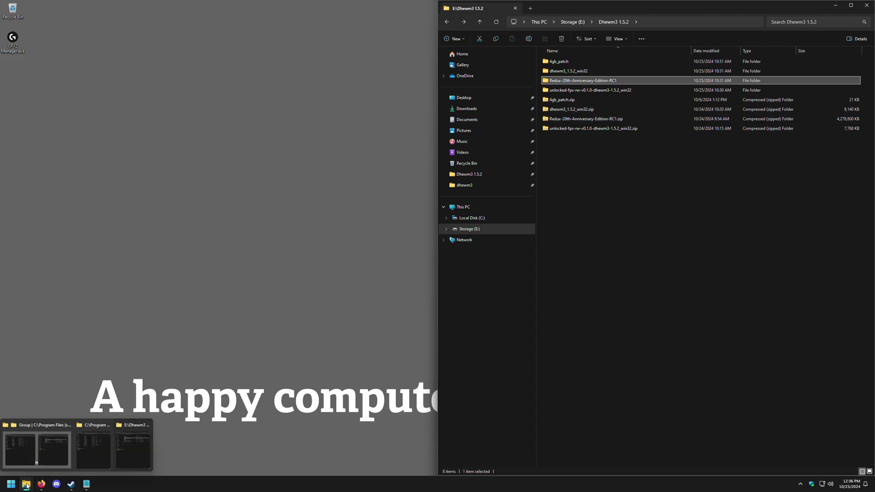
{"action": "left_click", "coordinate": [128, 447]}
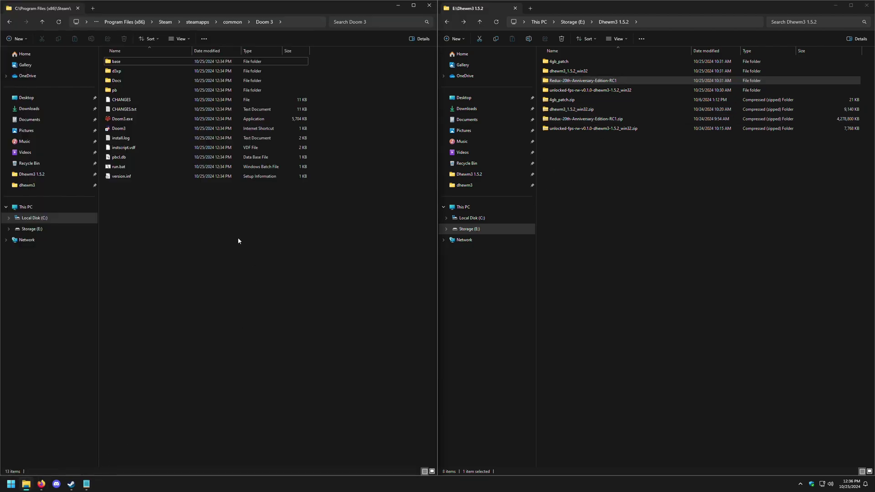
Check the Doom 3 folder's steamapps\common\Doom 3 path, then select the dhewm3_1.5.2_win32 folder.
{"action": "left_click", "coordinate": [295, 22]}
{"action": "left_click", "coordinate": [233, 22]}
{"action": "left_click_drag", "start_coordinate": [137, 22], "coordinate": [202, 22]}
{"action": "left_click", "coordinate": [230, 225]}
{"action": "left_click", "coordinate": [569, 73]}
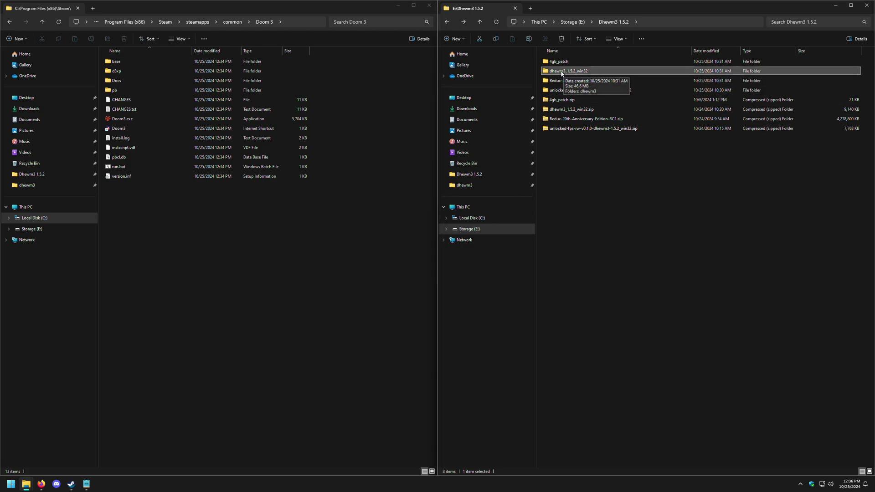
Copy the 13 files base.dll through zlib1.dll from dhewm3_1.5.2_win32\dhewm3 into the Doom 3 folder.
{"action": "double_click", "coordinate": [563, 72]}
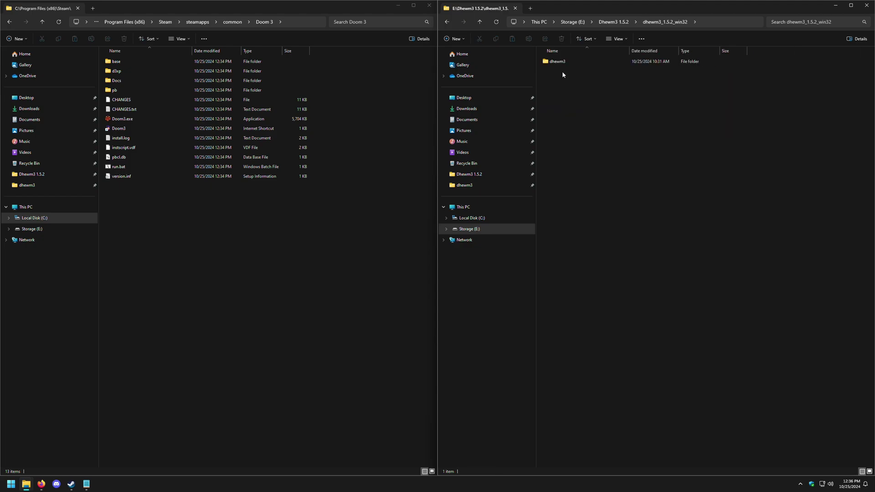
{"action": "double_click", "coordinate": [554, 64]}
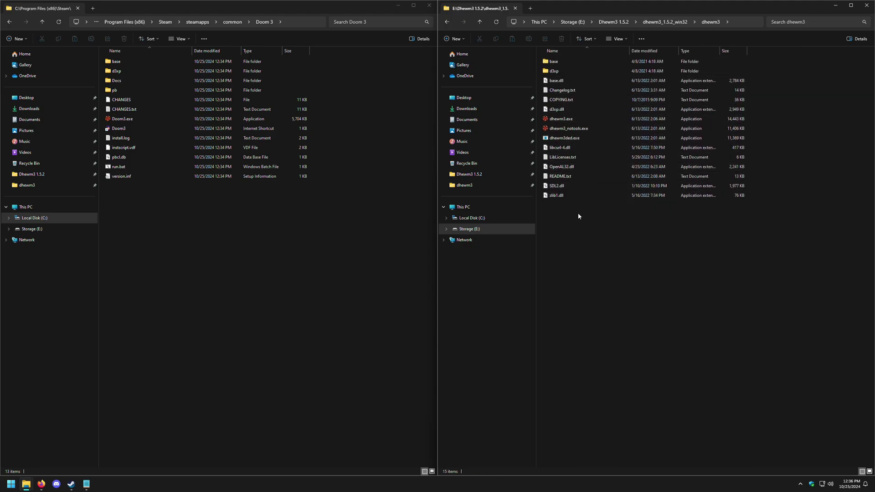
{"action": "left_click", "coordinate": [583, 194]}
{"action": "mouse_move", "coordinate": [583, 194]}
{"action": "left_mouse_down"}
{"action": "mouse_move", "coordinate": [573, 84]}
{"action": "mouse_move", "coordinate": [587, 120]}
{"action": "mouse_move", "coordinate": [230, 297]}
{"action": "left_mouse_up"}
{"action": "left_click", "coordinate": [299, 339]}
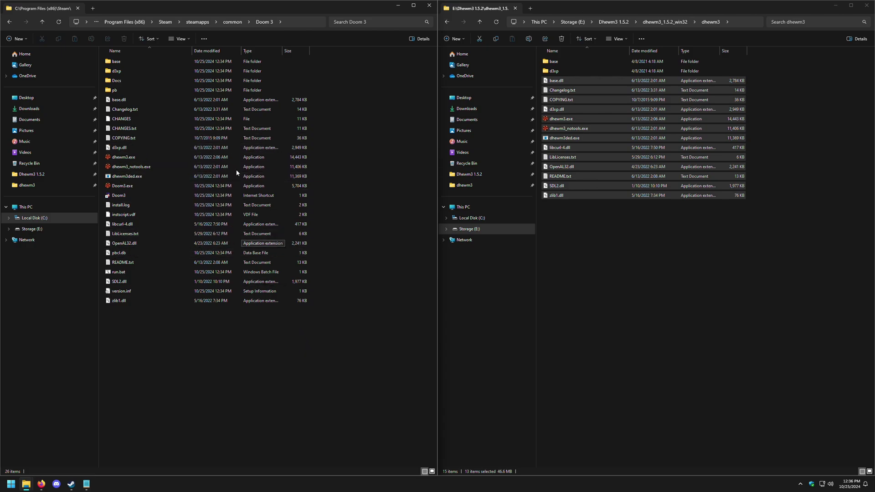
{"action": "left_click", "coordinate": [643, 266]}
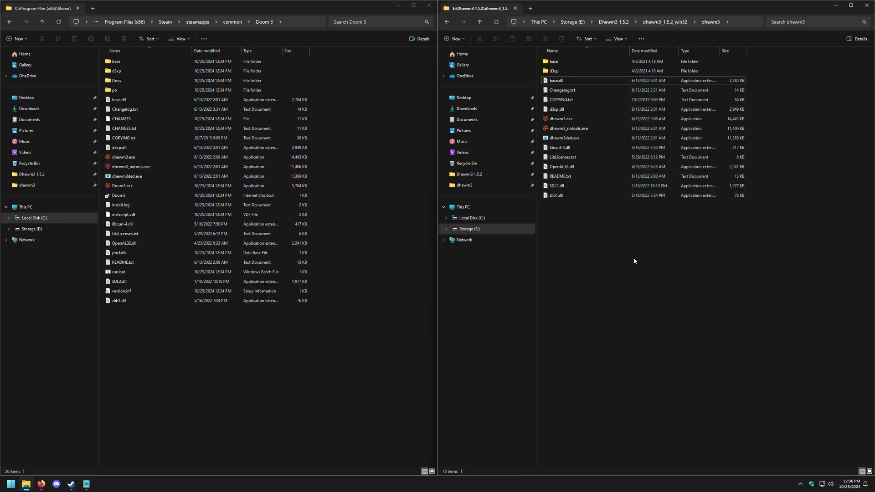
{"action": "key", "text": "BackSpace"}
{"action": "key", "text": "BackSpace"}
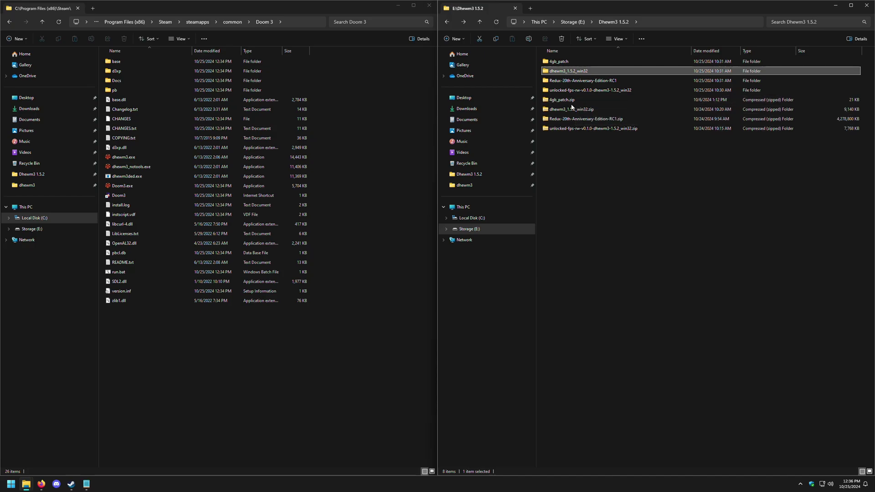
Copy all five unlocked-fps-rw-v0.1.0 files into Doom 3, replacing the same-named files there.
{"action": "left_click", "coordinate": [558, 93]}
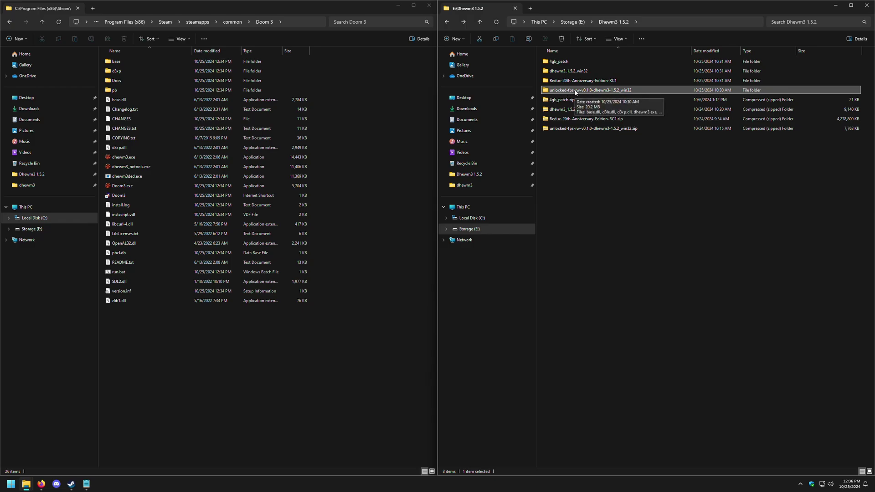
{"action": "double_click", "coordinate": [573, 91]}
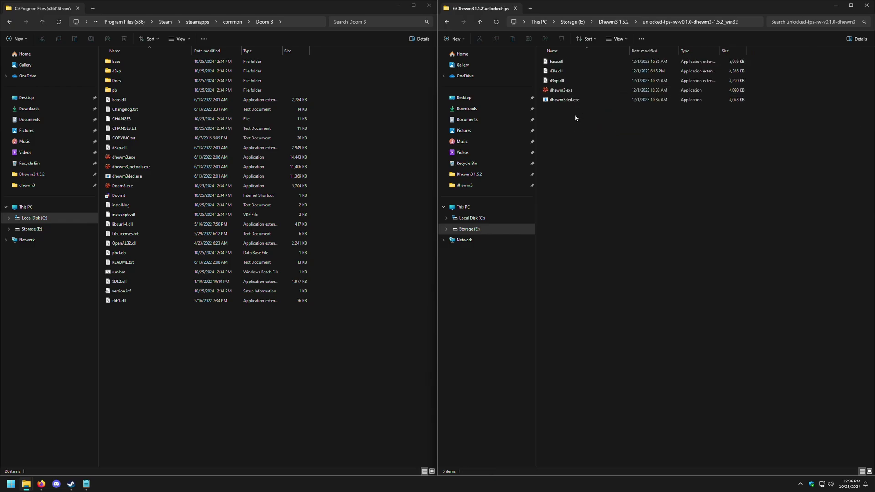
{"action": "mouse_move", "coordinate": [599, 131]}
{"action": "left_mouse_down"}
{"action": "mouse_move", "coordinate": [563, 57]}
{"action": "mouse_move", "coordinate": [571, 64]}
{"action": "mouse_move", "coordinate": [551, 158]}
{"action": "mouse_move", "coordinate": [228, 349]}
{"action": "left_mouse_up"}
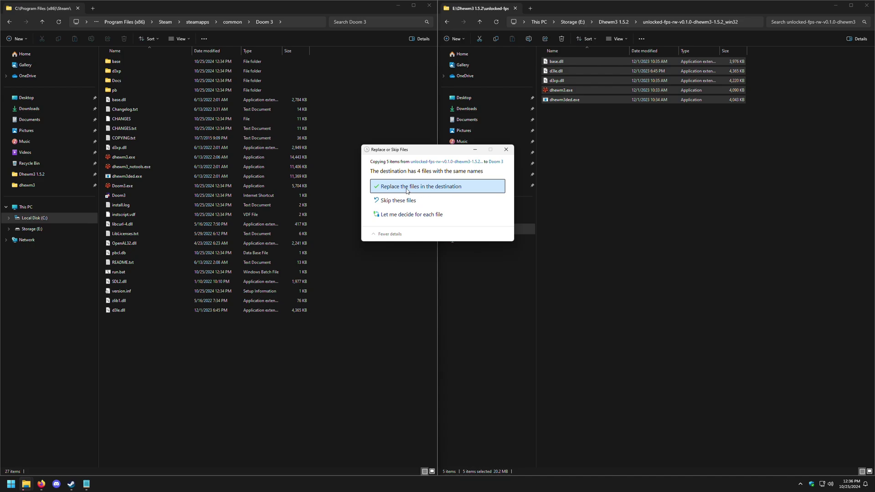
{"action": "left_click", "coordinate": [407, 188]}
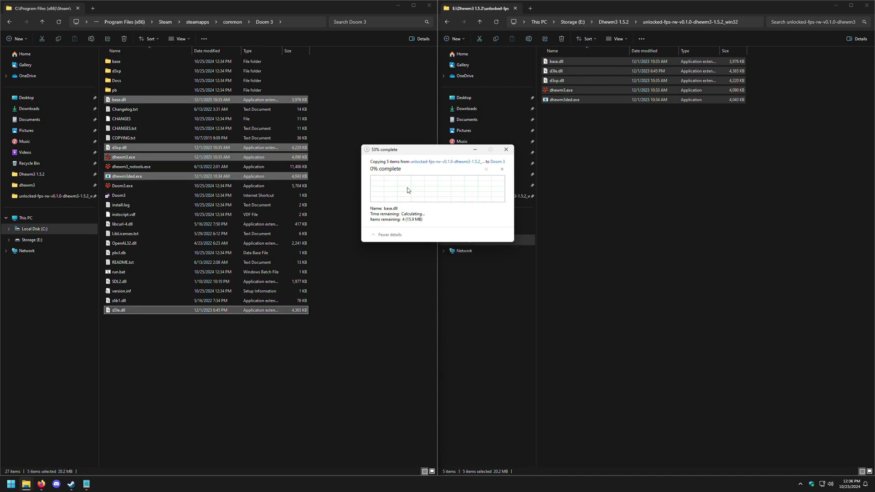
{"action": "left_click", "coordinate": [379, 182]}
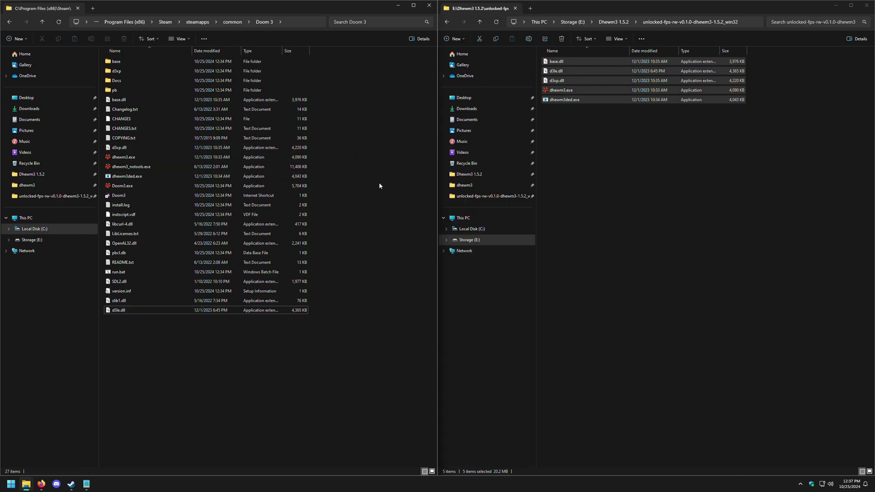
{"action": "left_click", "coordinate": [595, 183]}
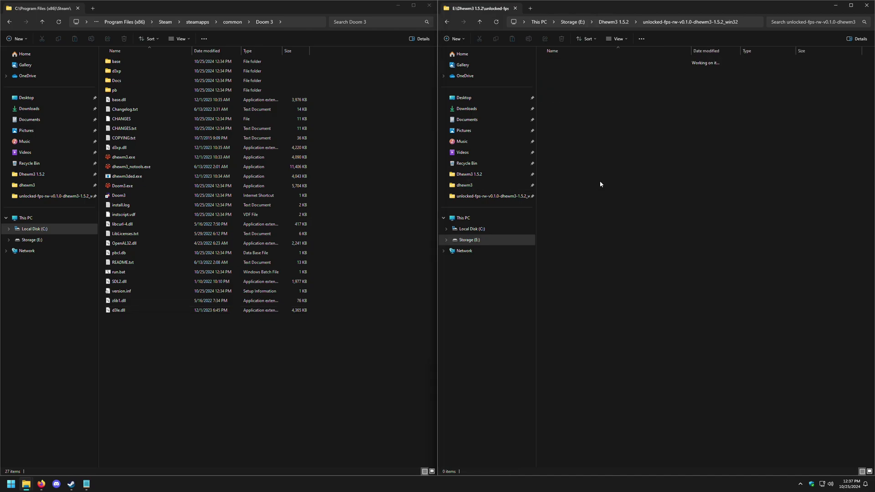
{"action": "key", "text": "alt+Left"}
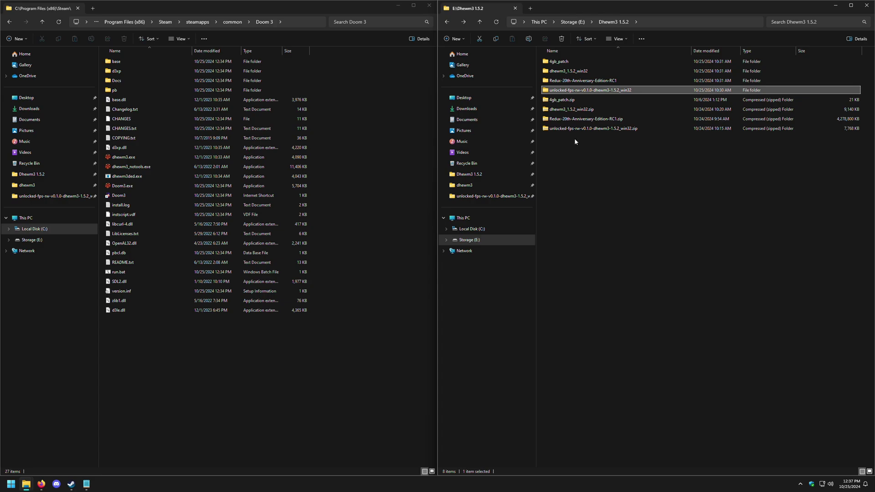
Run 4gb_patch.exe as administrator and patch Doom3.exe for large memory.
{"action": "double_click", "coordinate": [556, 66]}
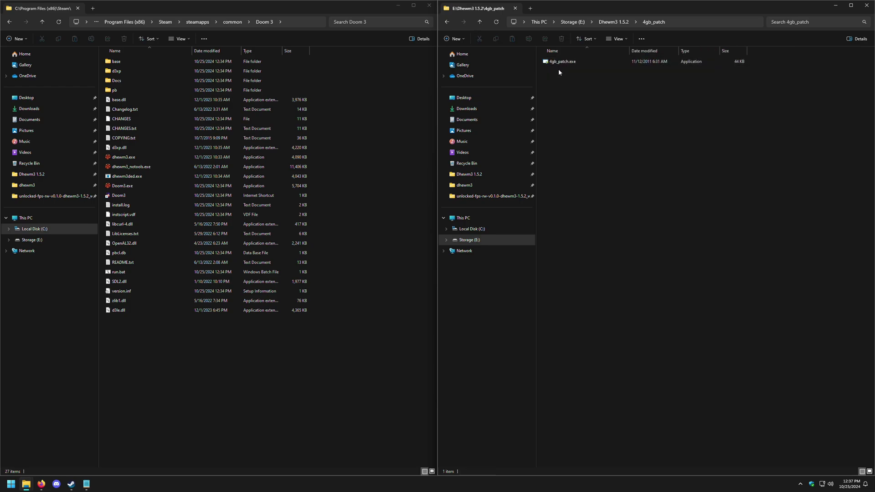
{"action": "right_click", "coordinate": [559, 65]}
{"action": "left_click", "coordinate": [585, 74]}
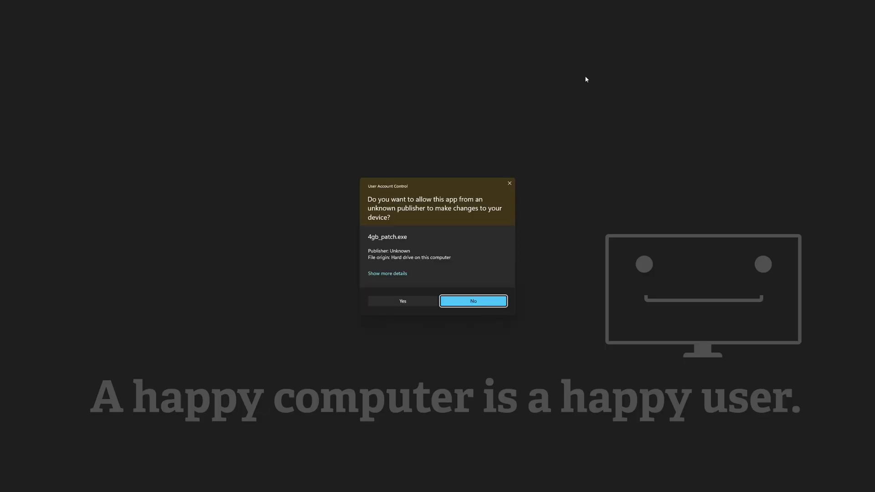
{"action": "left_click", "coordinate": [411, 300]}
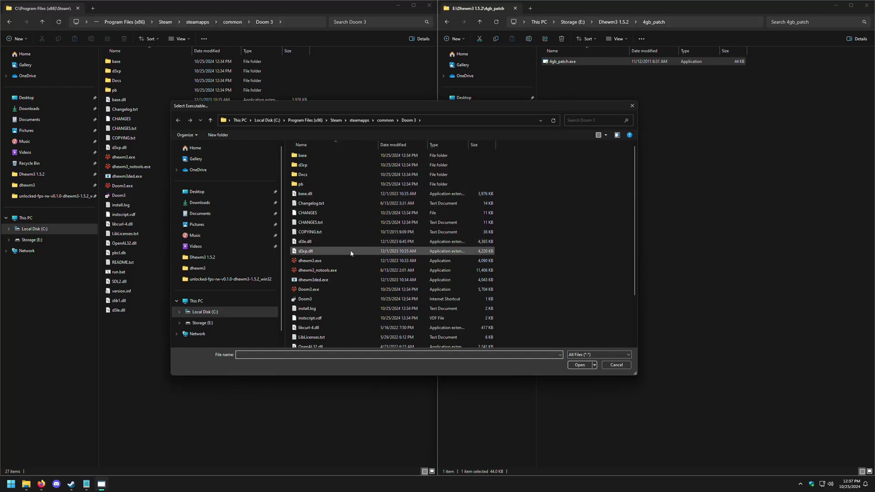
{"action": "left_click", "coordinate": [317, 292]}
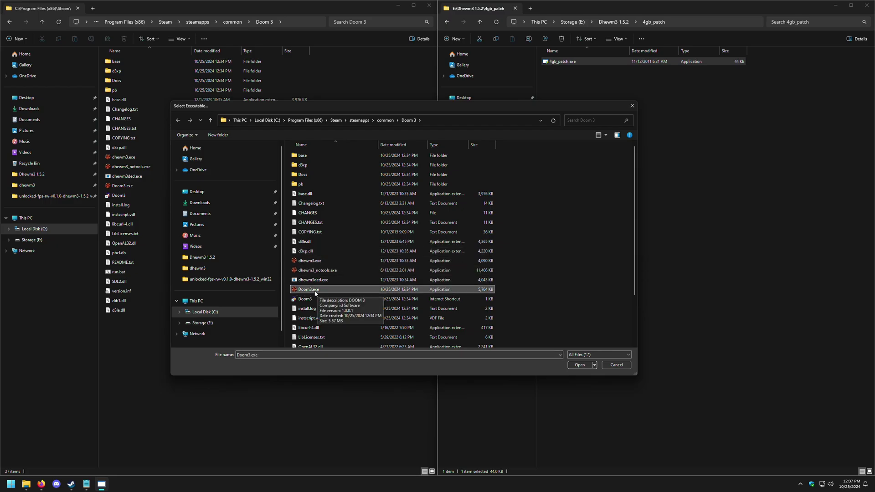
{"action": "left_click", "coordinate": [579, 364]}
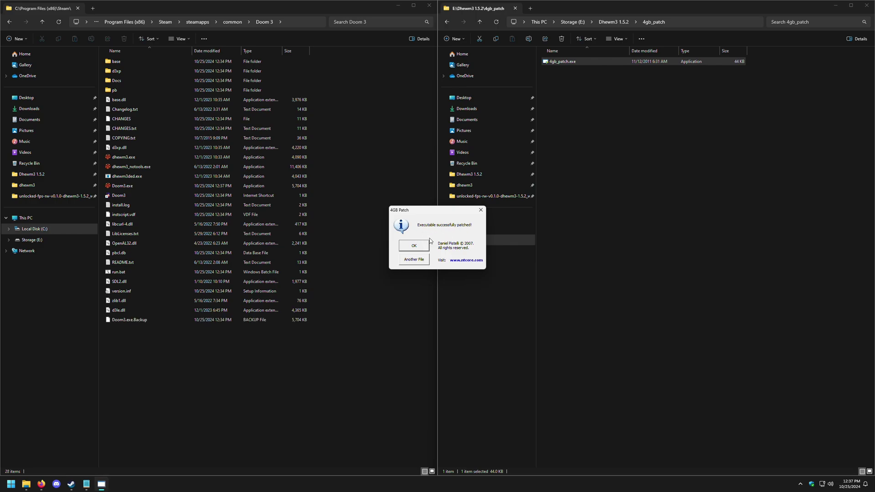
Rerun 4gb_patch.exe as administrator on dhewm3.exe, then return to the Dhewm3 1.5.2 folder.
{"action": "left_click", "coordinate": [410, 246]}
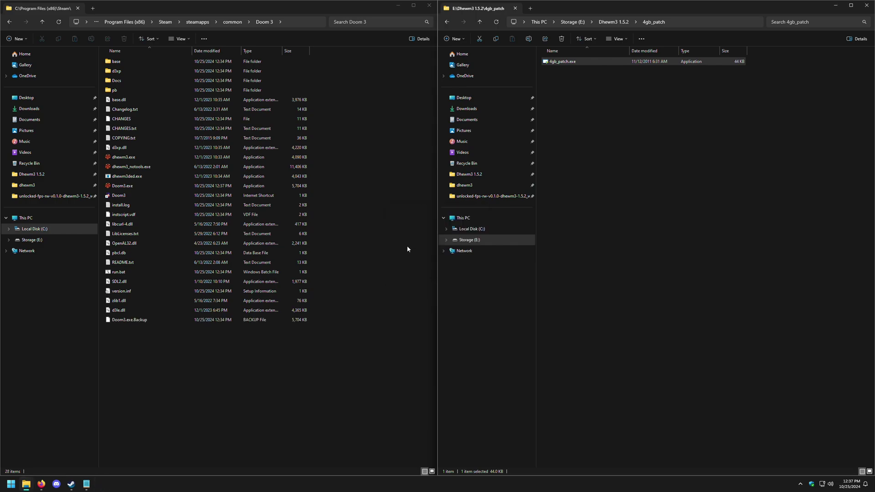
{"action": "right_click", "coordinate": [561, 63]}
{"action": "left_click", "coordinate": [583, 75]}
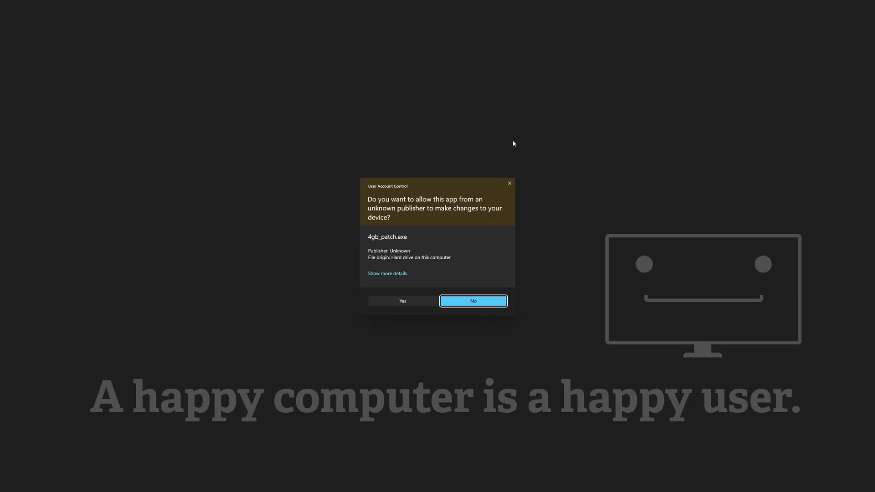
{"action": "left_click", "coordinate": [409, 299]}
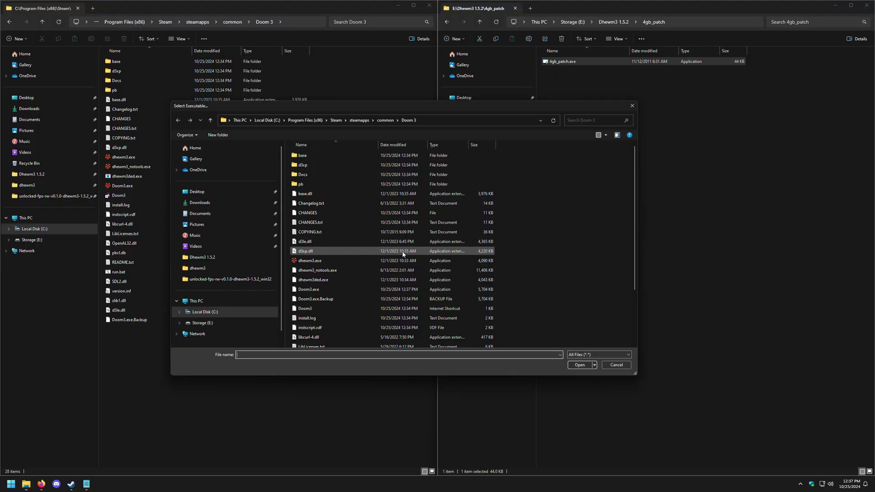
{"action": "left_click", "coordinate": [312, 263]}
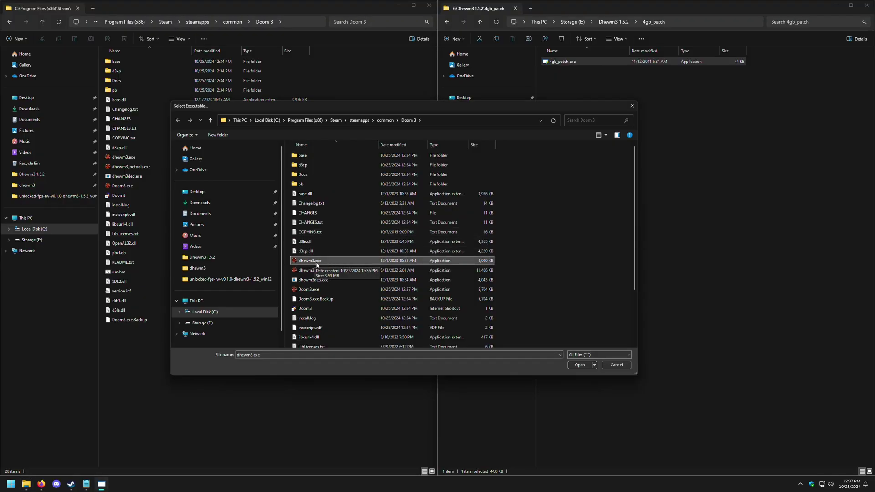
{"action": "left_click", "coordinate": [577, 365]}
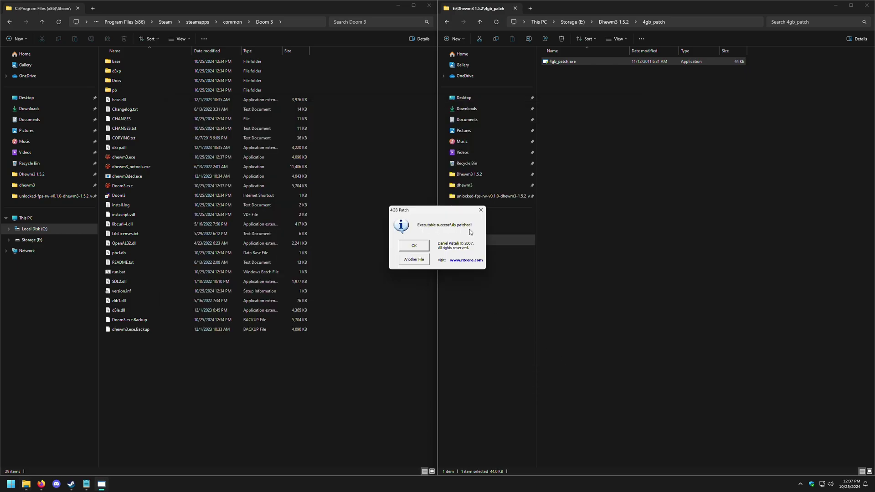
{"action": "left_click", "coordinate": [412, 245]}
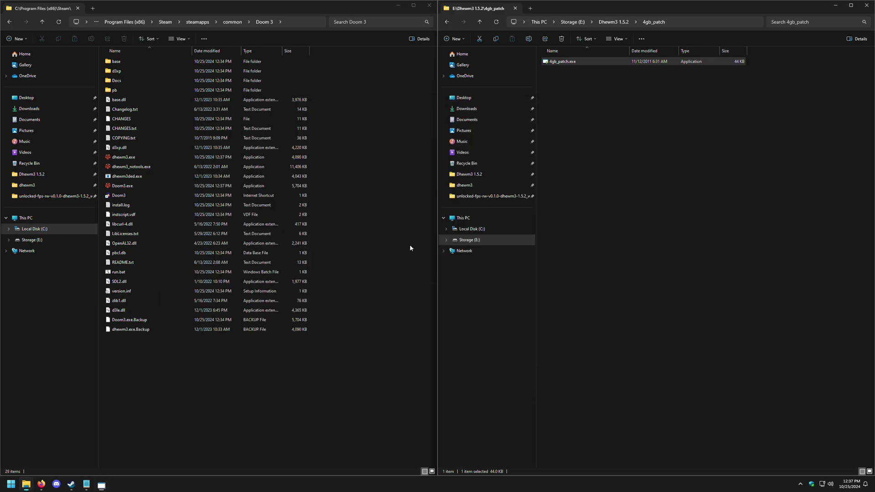
{"action": "left_click", "coordinate": [598, 208]}
{"action": "key", "text": "alt+Left"}
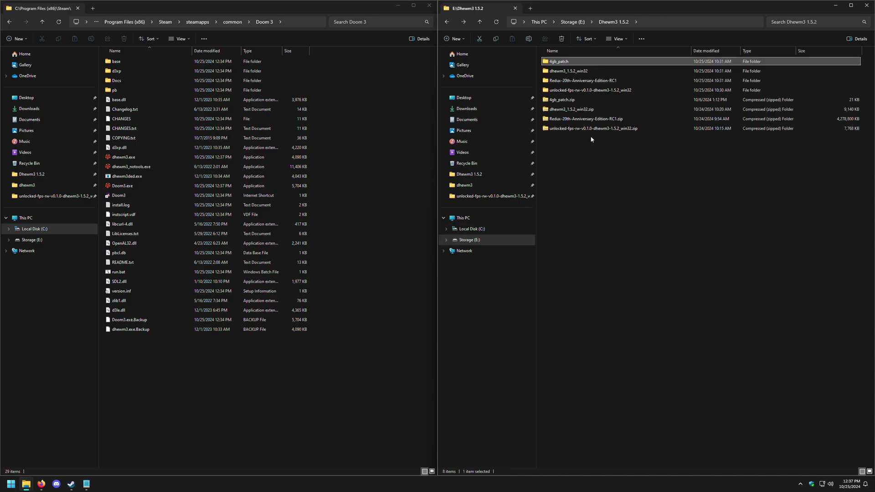
Go to Redux 20th Anniversary Edition RC1's MOD - installation folder and copy redux into Doom 3.
{"action": "left_click", "coordinate": [566, 83]}
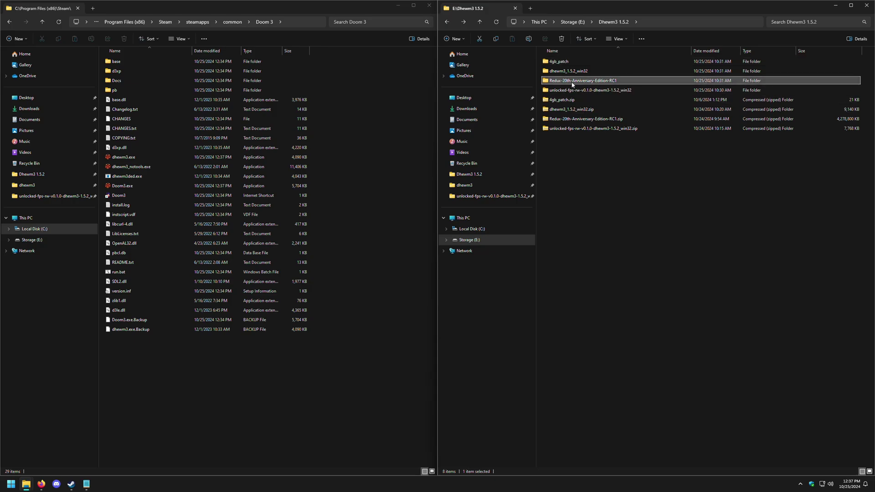
{"action": "double_click", "coordinate": [577, 81]}
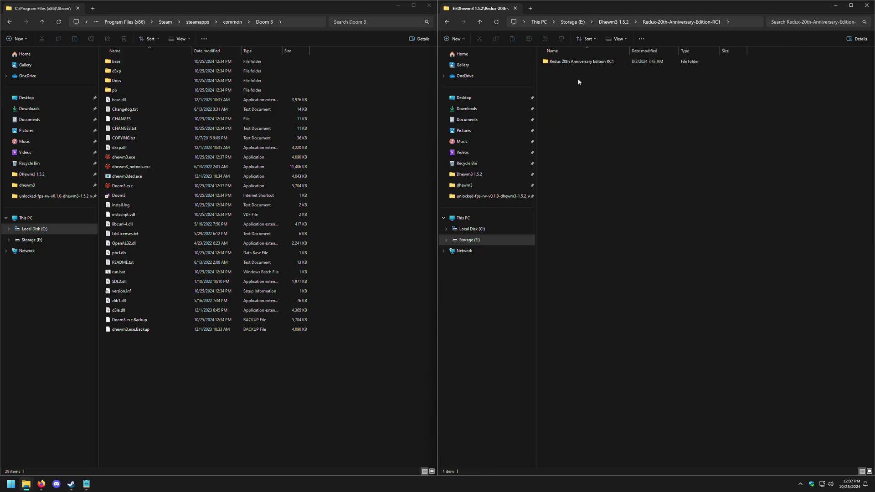
{"action": "left_click", "coordinate": [572, 64]}
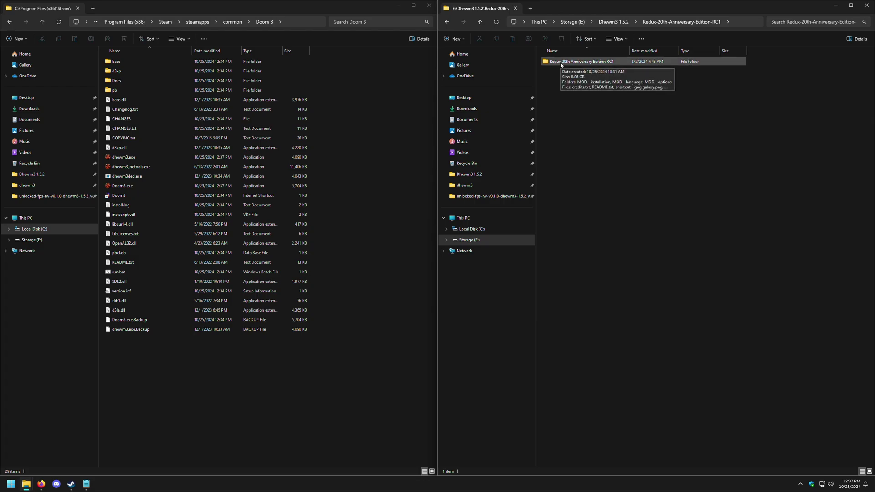
{"action": "double_click", "coordinate": [561, 64]}
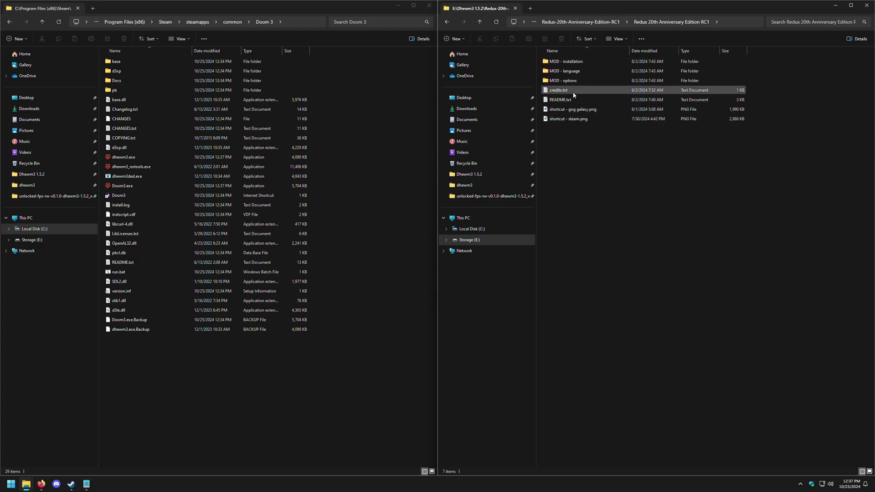
{"action": "double_click", "coordinate": [568, 63]}
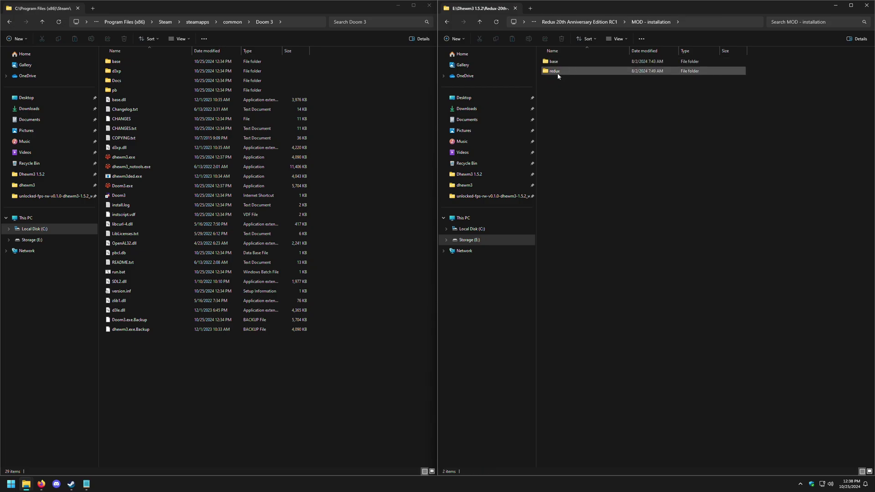
{"action": "left_click", "coordinate": [558, 75]}
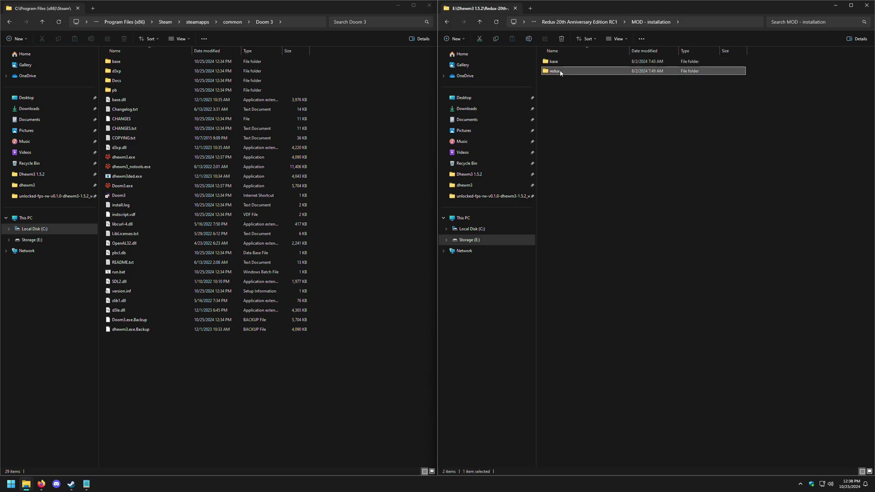
{"action": "mouse_move", "coordinate": [559, 71]}
{"action": "left_mouse_down"}
{"action": "mouse_move", "coordinate": [538, 118]}
{"action": "mouse_move", "coordinate": [388, 249]}
{"action": "mouse_move", "coordinate": [205, 378]}
{"action": "left_mouse_up"}
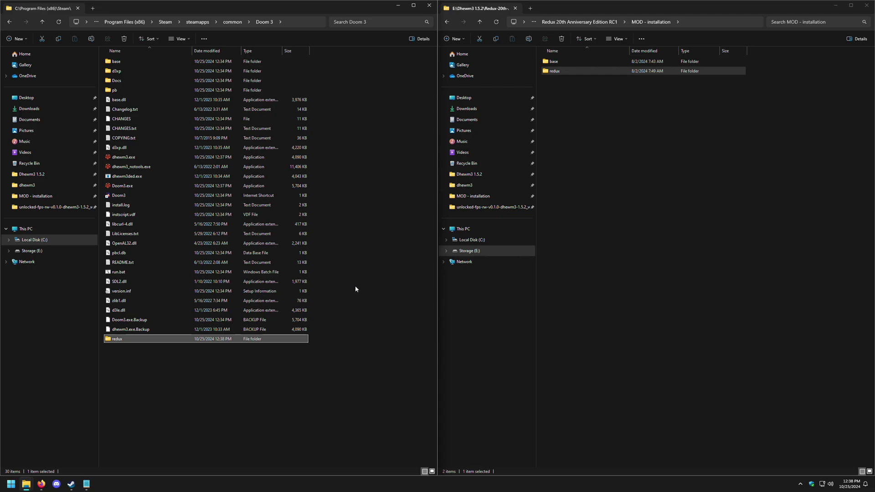
Open DoomConfig.cfg from Doom 3's base folder in Notepad.
{"action": "left_click", "coordinate": [139, 187]}
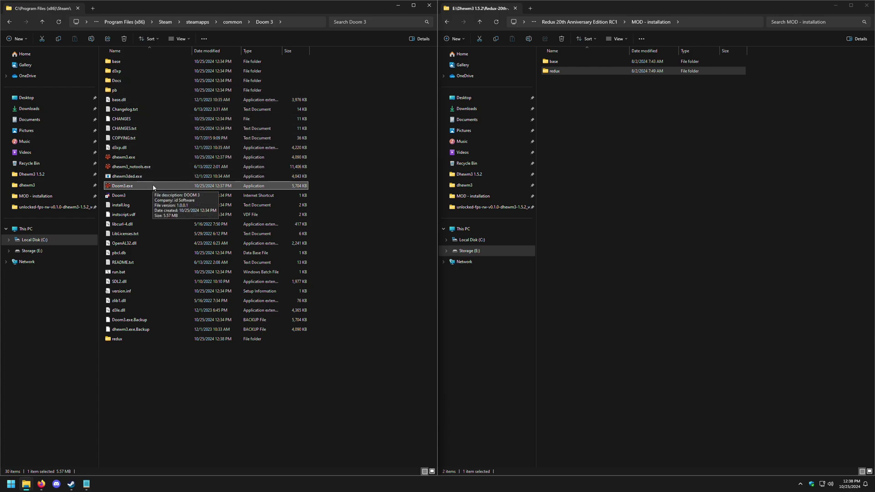
{"action": "double_click", "coordinate": [117, 62]}
{"action": "left_click", "coordinate": [124, 73]}
{"action": "right_click", "coordinate": [137, 74]}
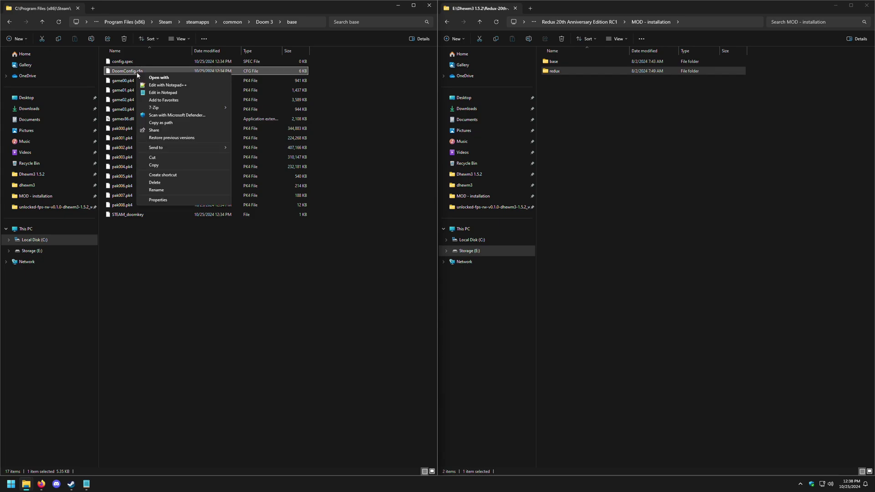
{"action": "left_click", "coordinate": [161, 93]}
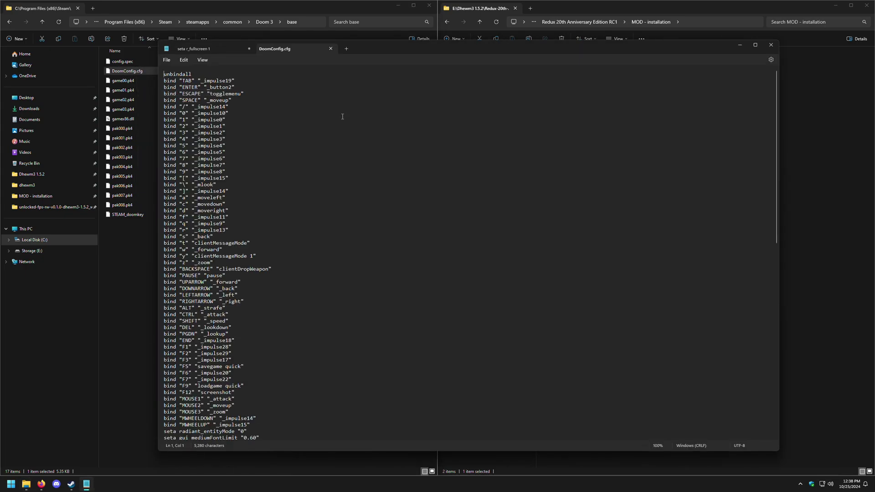
Find com_videoRam, change its value from 128 to 4096, and save the file.
{"action": "scroll", "coordinate": [332, 145], "scroll_direction": "down", "scroll_amount": 6}
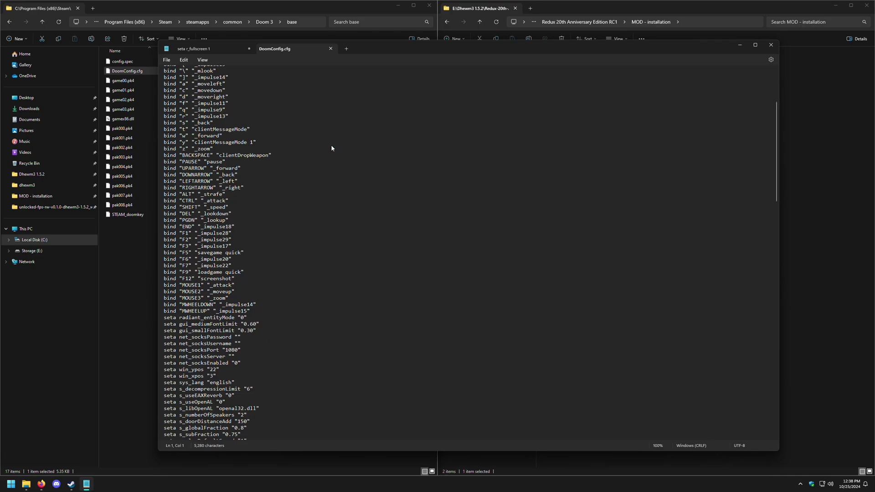
{"action": "key", "text": "ctrl+f"}
{"action": "key", "text": "Return"}
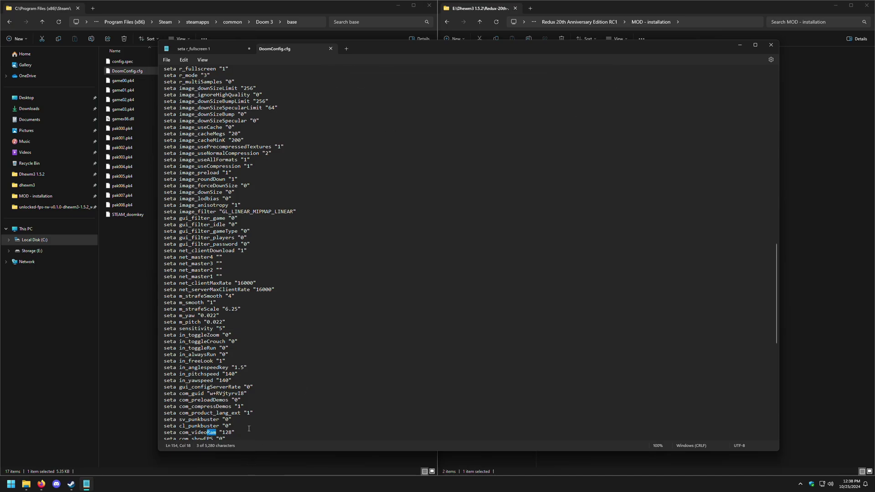
{"action": "left_click", "coordinate": [607, 78]}
{"action": "scroll", "coordinate": [244, 406], "scroll_direction": "down", "scroll_amount": 3}
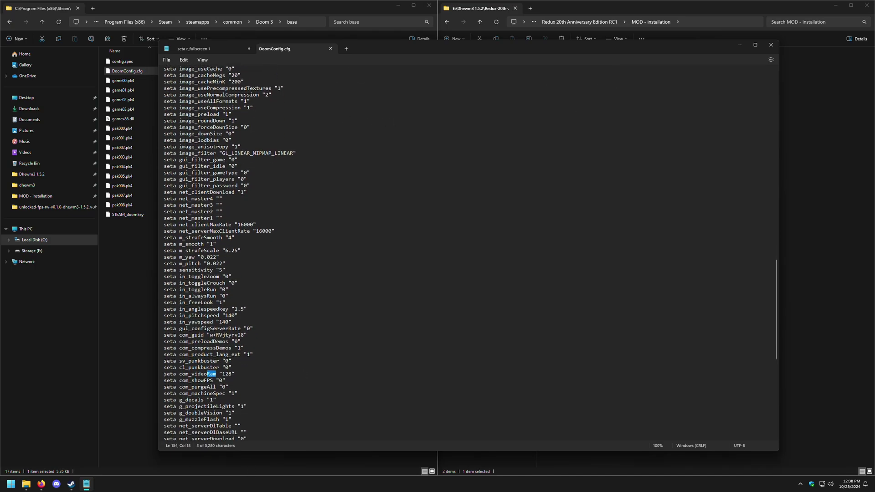
{"action": "left_click_drag", "start_coordinate": [164, 376], "coordinate": [233, 374]}
{"action": "left_click", "coordinate": [233, 374]}
{"action": "key", "text": "BackSpace"}
{"action": "key", "text": "BackSpace"}
{"action": "type", "text": "4096"}
{"action": "double_click", "coordinate": [242, 374]}
{"action": "left_click", "coordinate": [246, 374]}
{"action": "key", "text": "ctrl+s"}
Close the edited config, minimize Notepad, and return to the Doom 3 folder.
{"action": "left_click", "coordinate": [330, 48]}
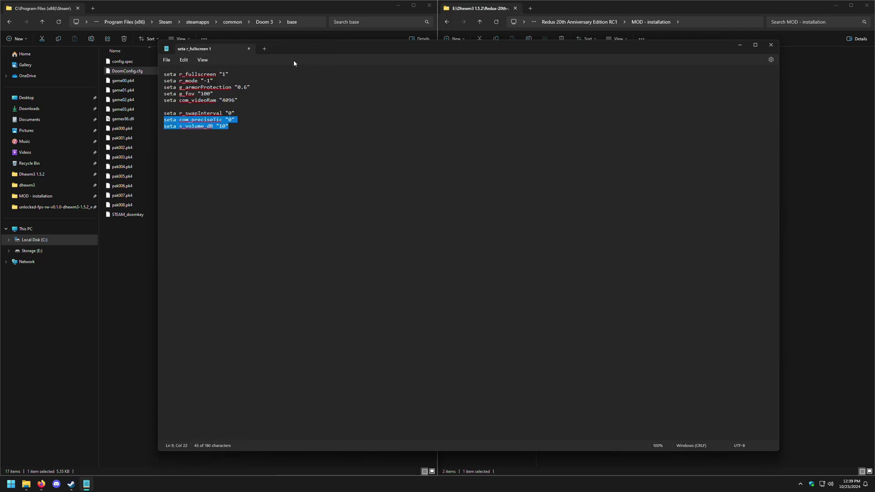
{"action": "left_click", "coordinate": [740, 44]}
{"action": "left_click", "coordinate": [275, 266]}
{"action": "key", "text": "BackSpace"}
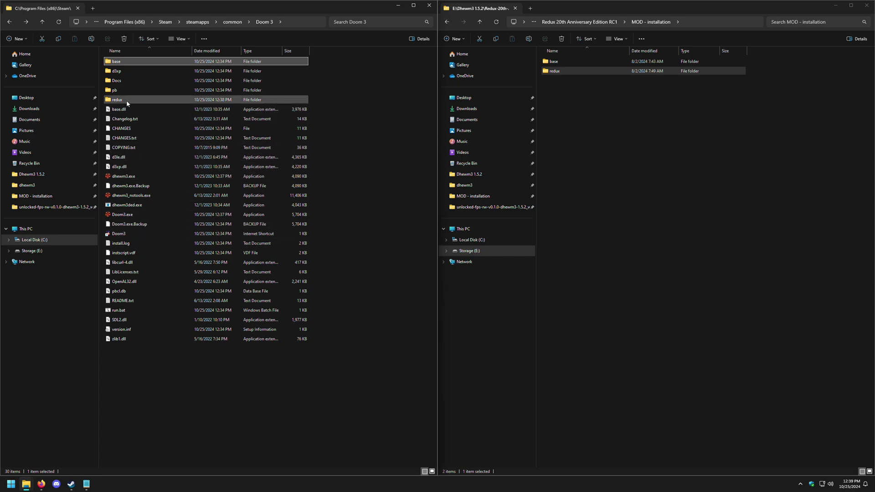
Open the redux folder and select its DoomConfig.cfg for editing.
{"action": "mouse_move", "coordinate": [128, 103]}
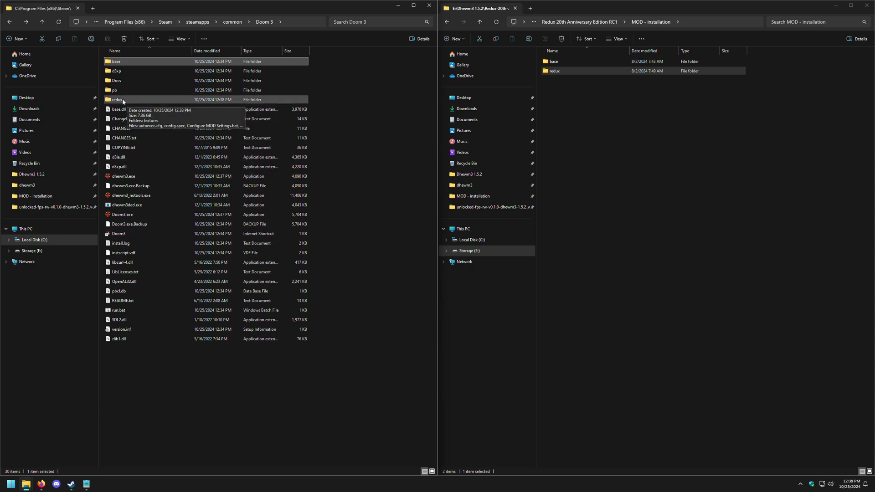
{"action": "double_click", "coordinate": [122, 98]}
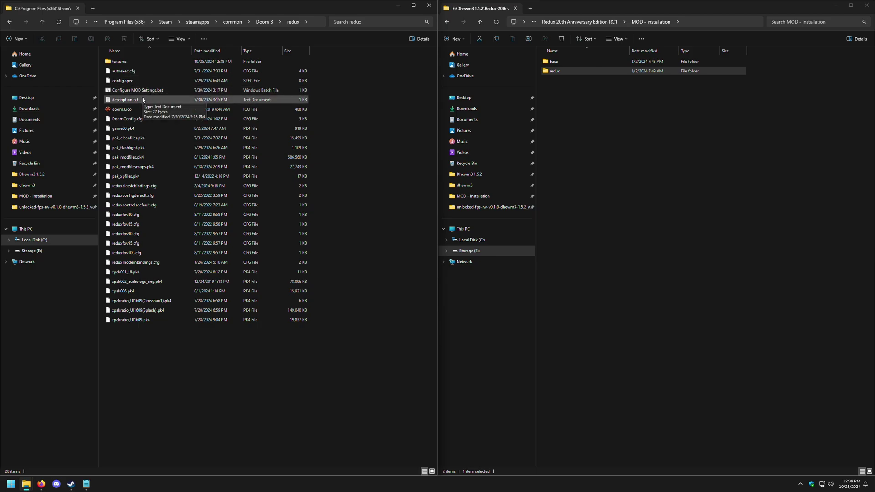
{"action": "left_click", "coordinate": [124, 122]}
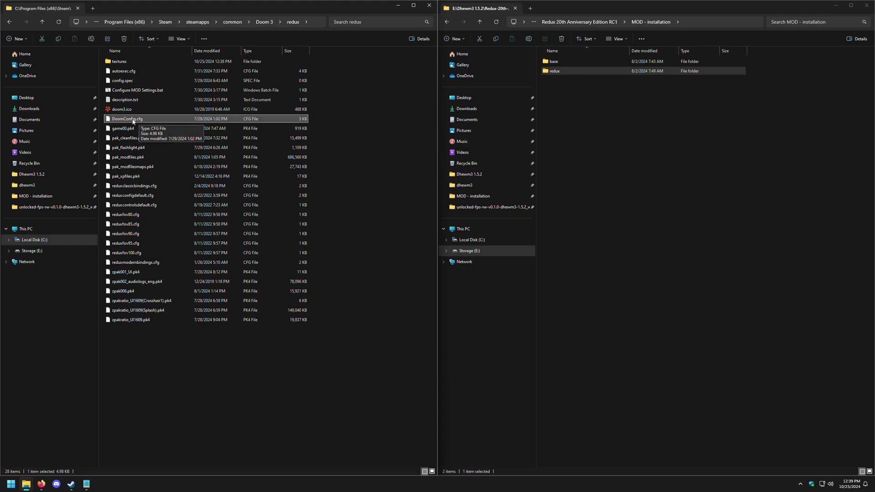
{"action": "right_click", "coordinate": [133, 121]}
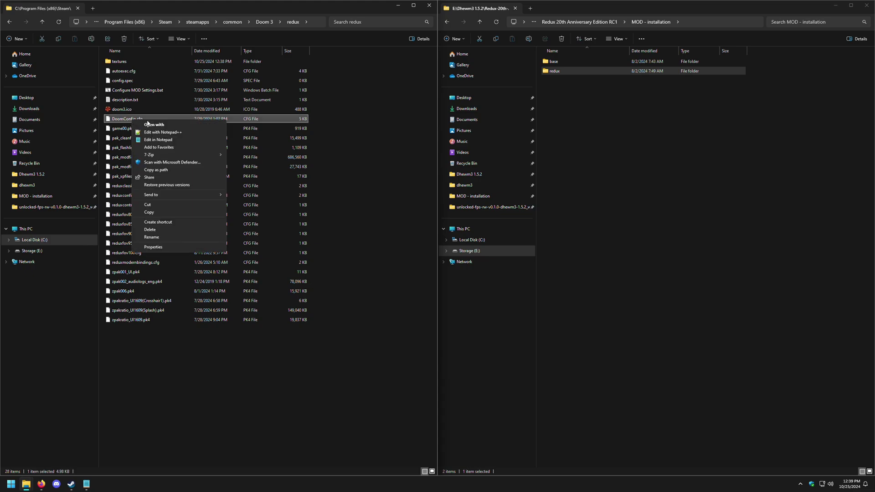
Open the redux DoomConfig.cfg in Notepad, change com_videoRam from 2048 to 4096, and save.
{"action": "left_click", "coordinate": [161, 140]}
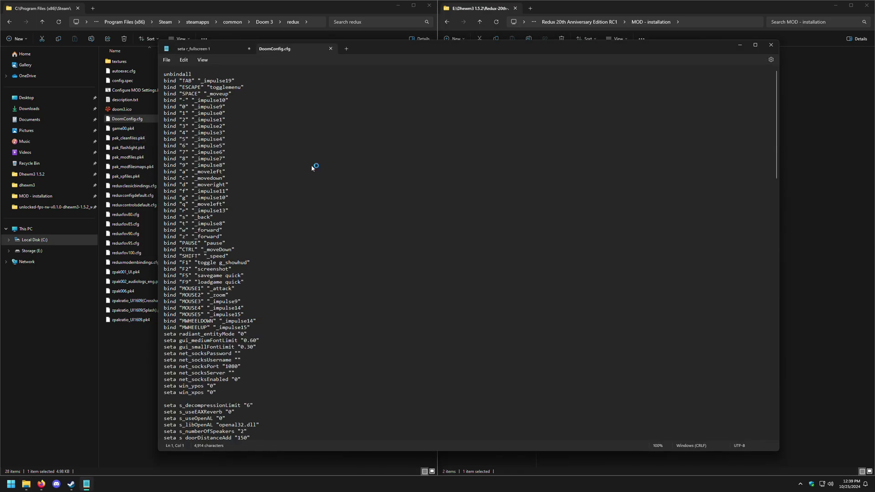
{"action": "key", "text": "ctrl+f"}
{"action": "key", "text": "Return"}
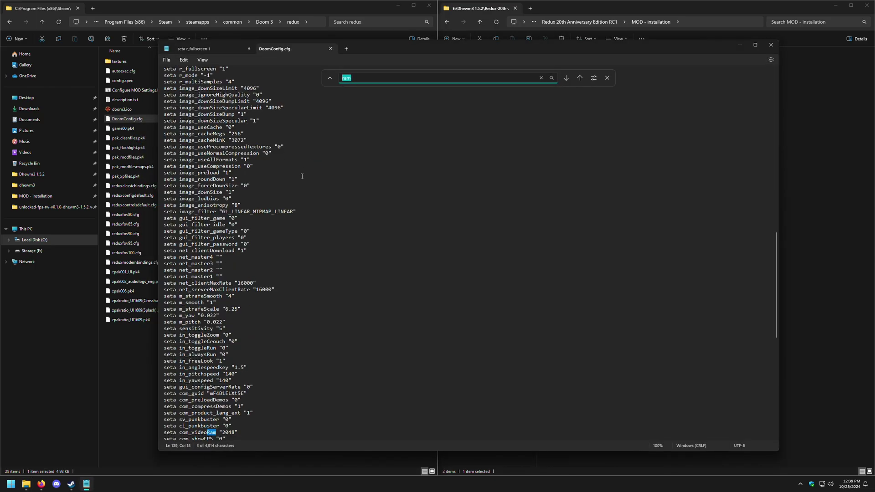
{"action": "scroll", "coordinate": [302, 179], "scroll_direction": "down", "scroll_amount": 3}
{"action": "scroll", "coordinate": [291, 334], "scroll_direction": "down", "scroll_amount": 1}
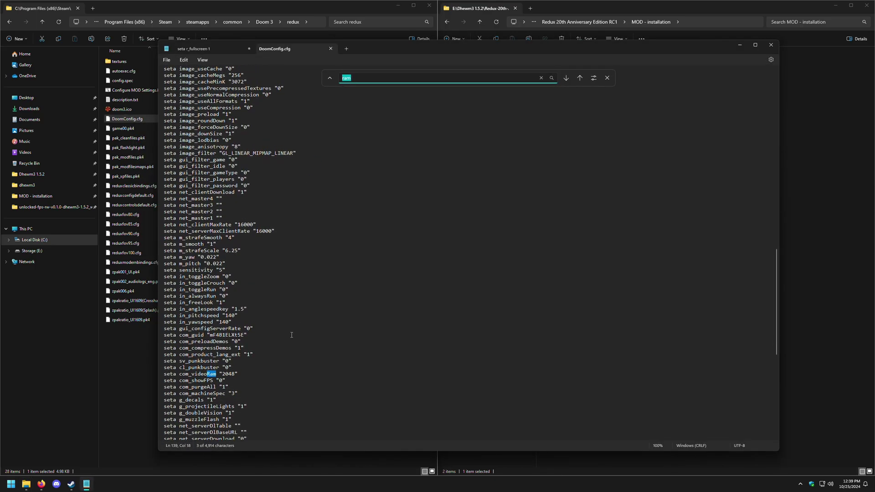
{"action": "left_click", "coordinate": [607, 78]}
{"action": "double_click", "coordinate": [228, 374]}
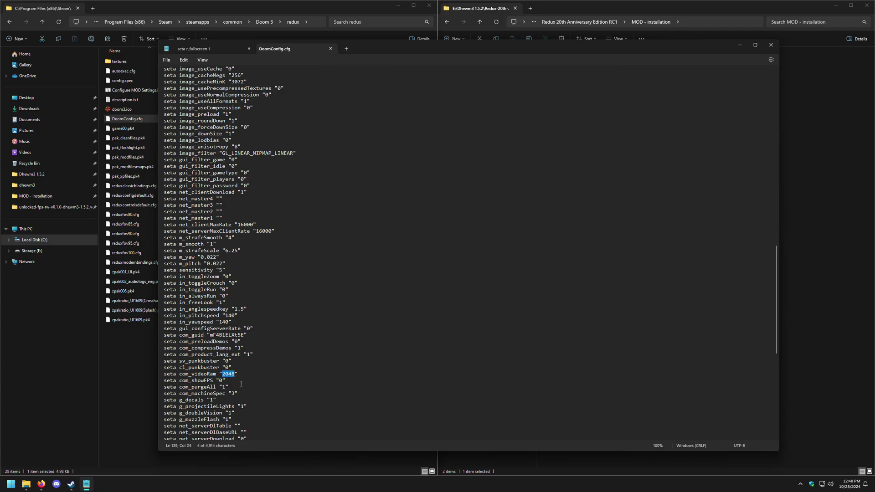
{"action": "type", "text": "4096"}
{"action": "key", "text": "ctrl+s"}
Search for 'customheight' to locate the r_customHeight line.
{"action": "key", "text": "ctrl+f"}
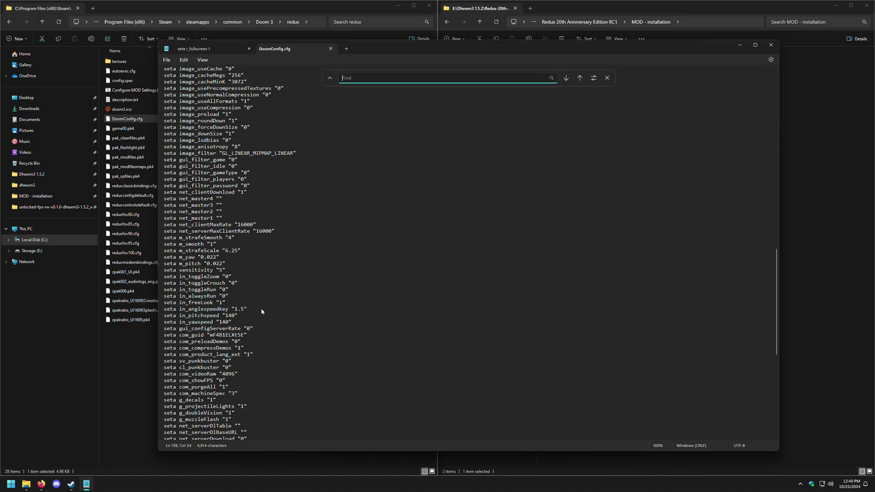
{"action": "type", "text": "customhigh"}
{"action": "key", "text": "BackSpace"}
{"action": "key", "text": "BackSpace"}
{"action": "key", "text": "BackSpace"}
{"action": "type", "text": "hi"}
{"action": "type", "text": "ight"}
{"action": "key", "text": "Return"}
{"action": "left_click", "coordinate": [487, 263]}
{"action": "type", "text": "ght"}
{"action": "key", "text": "Return"}
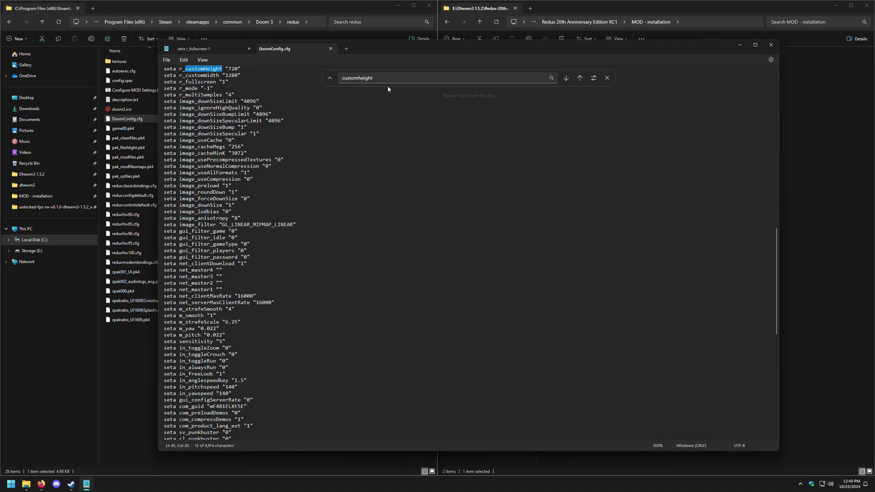
{"action": "left_click", "coordinate": [607, 77]}
{"action": "scroll", "coordinate": [319, 128], "scroll_direction": "up", "scroll_amount": 2}
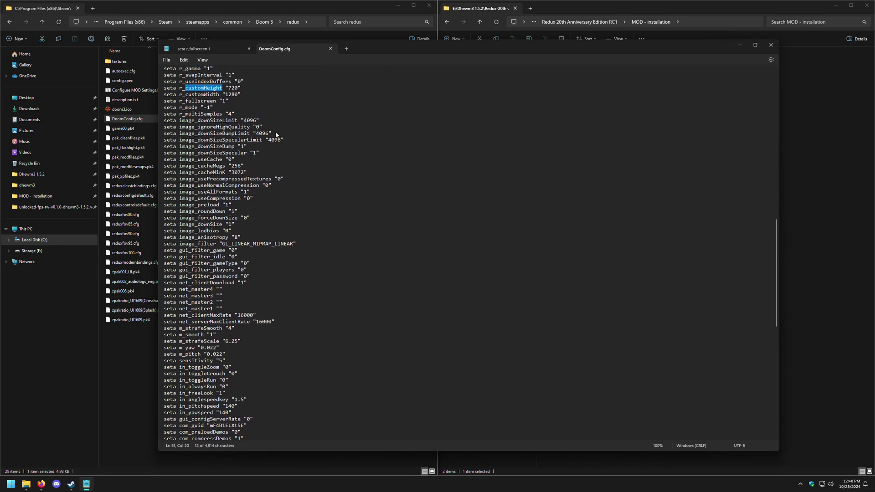
{"action": "left_click", "coordinate": [192, 108]}
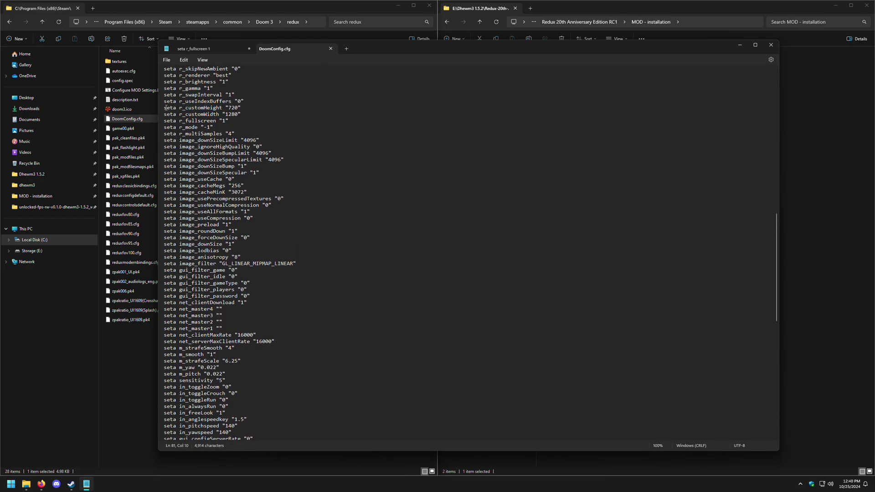
Change r_customHeight from 720 to 1440 and r_customWidth from 1280 to 2560.
{"action": "left_click_drag", "start_coordinate": [164, 108], "coordinate": [242, 115]}
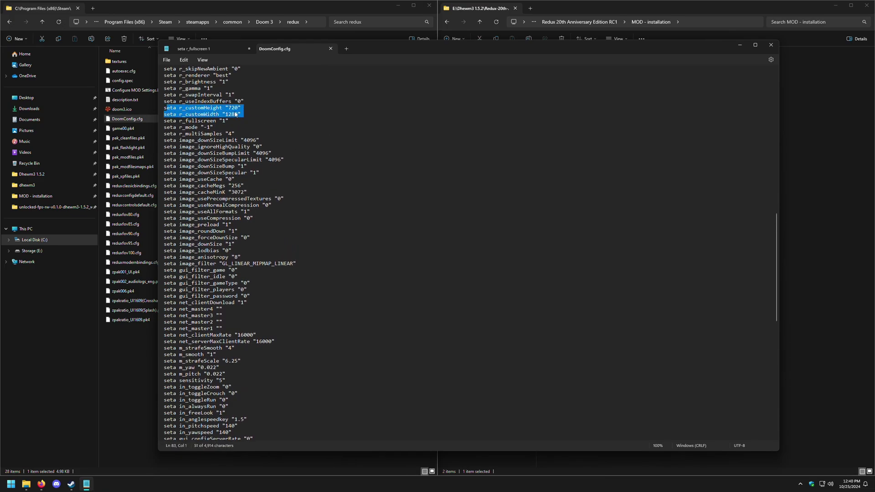
{"action": "left_click", "coordinate": [237, 109]}
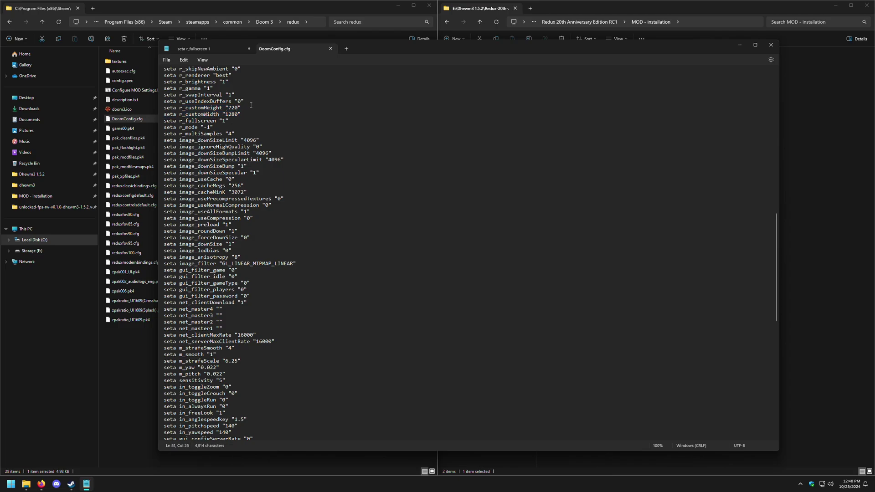
{"action": "key", "text": "BackSpace"}
{"action": "key", "text": "BackSpace"}
{"action": "key", "text": "BackSpace"}
{"action": "type", "text": "1440"}
{"action": "key", "text": "Down"}
{"action": "key", "text": "Left"}
{"action": "key", "text": "BackSpace"}
{"action": "key", "text": "BackSpace"}
{"action": "key", "text": "BackSpace"}
{"action": "type", "text": "2560"}
{"action": "double_click", "coordinate": [244, 114]}
{"action": "left_click", "coordinate": [262, 121]}
Change g_armorProtection in DoomConfig.cfg from 0.2 to 0.6 and close the file.
{"action": "scroll", "coordinate": [321, 256], "scroll_direction": "down", "scroll_amount": 15}
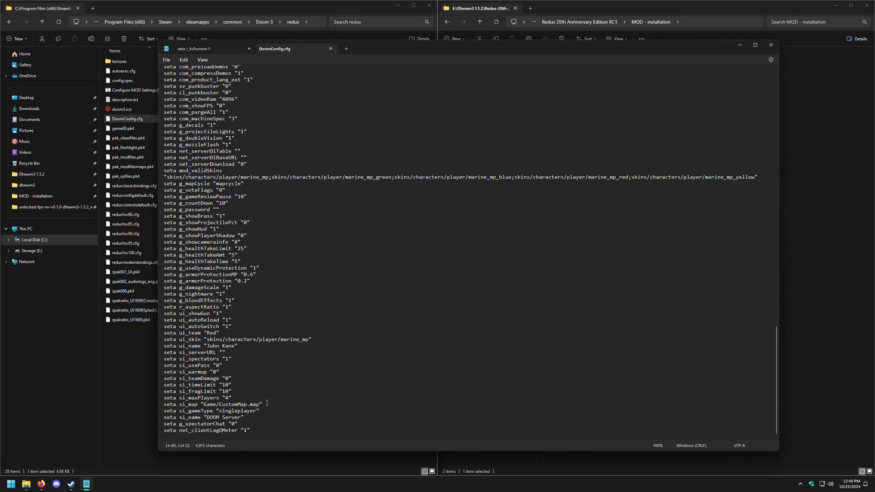
{"action": "left_click_drag", "start_coordinate": [249, 280], "coordinate": [185, 284]}
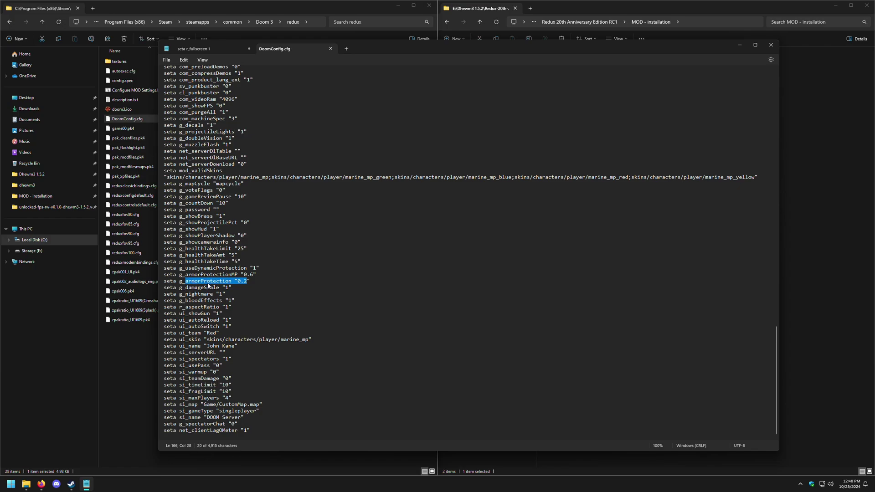
{"action": "key", "text": "Right"}
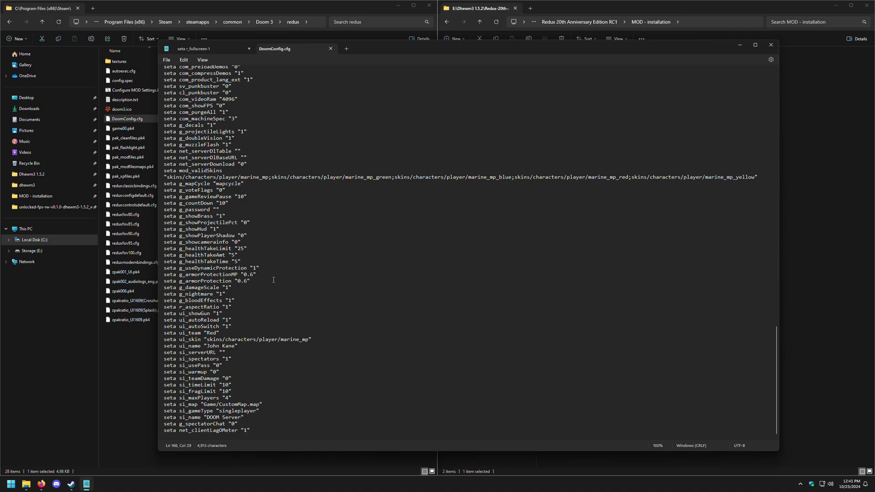
{"action": "scroll", "coordinate": [274, 279], "scroll_direction": "up", "scroll_amount": 5}
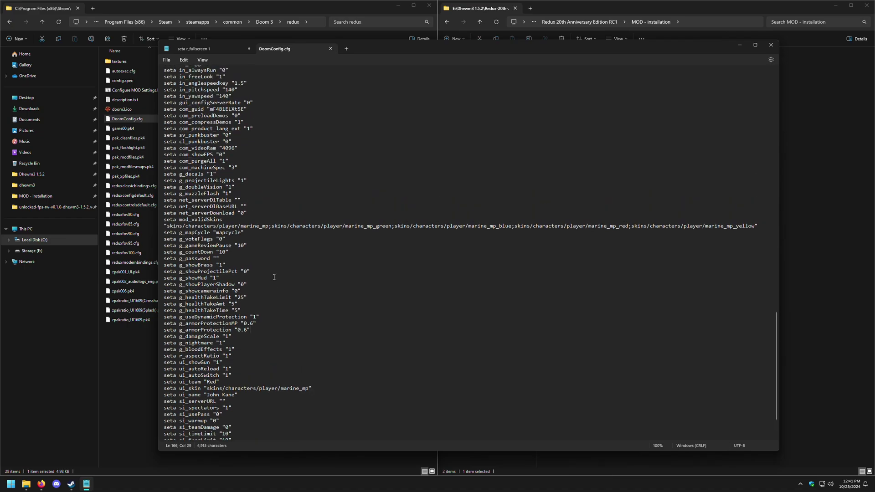
{"action": "left_click", "coordinate": [331, 49]}
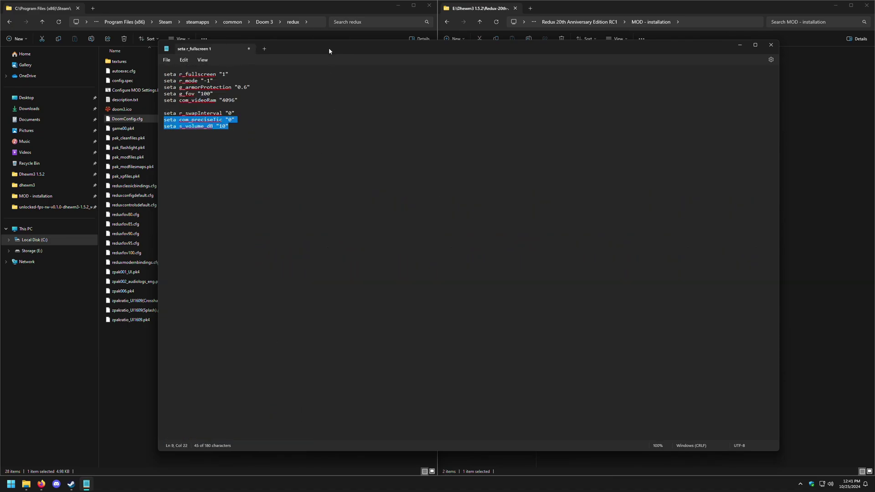
Open autoexec.cfg from the redux folder in Notepad.
{"action": "left_click", "coordinate": [738, 45]}
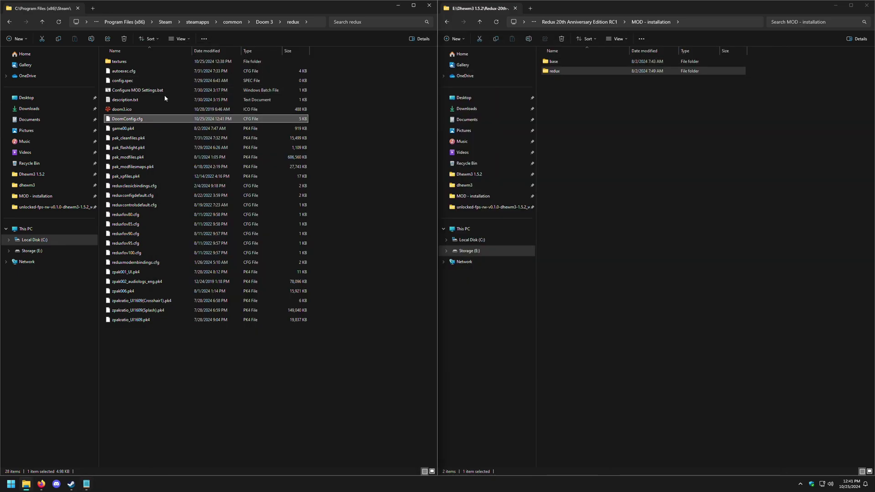
{"action": "left_click", "coordinate": [136, 74]}
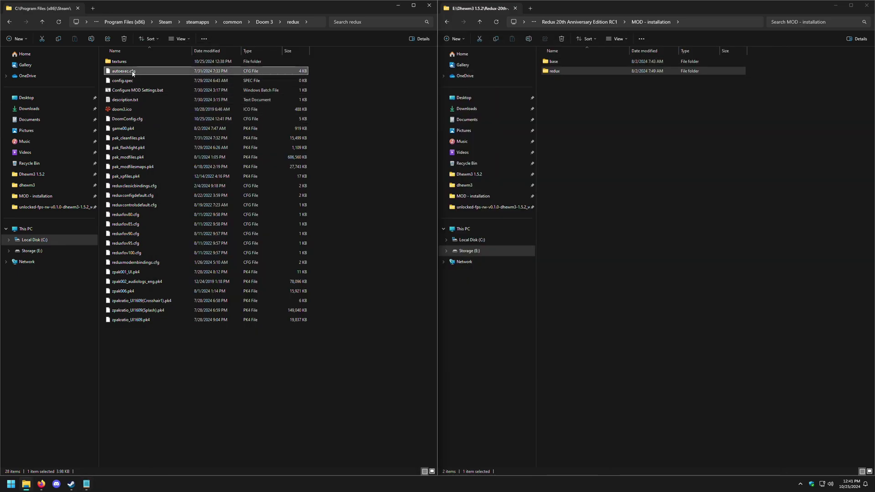
{"action": "right_click", "coordinate": [134, 73]}
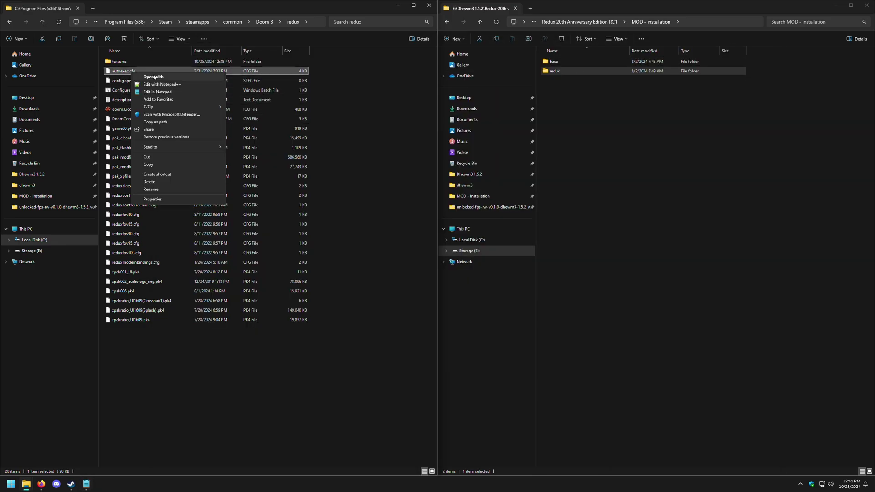
{"action": "left_click", "coordinate": [157, 91]}
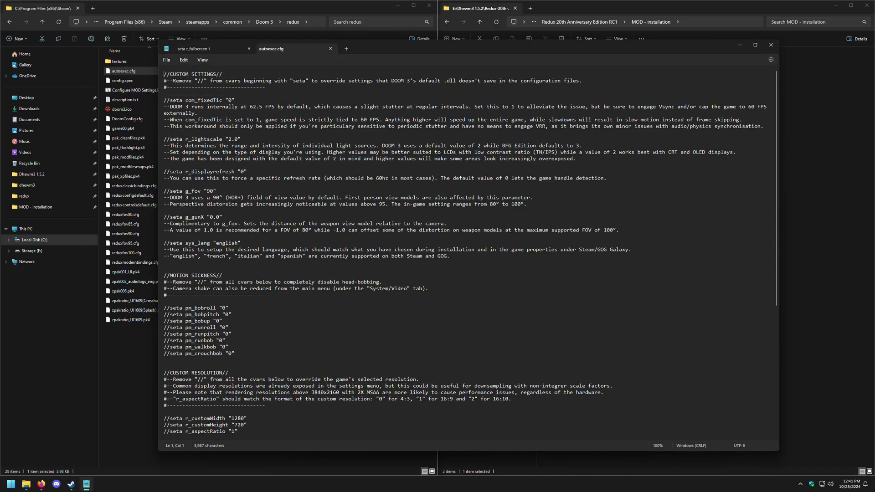
Review the com_fixedTic and displayrefresh values in autoexec.cfg.
{"action": "left_click_drag", "start_coordinate": [240, 98], "coordinate": [164, 100]}
{"action": "left_click_drag", "start_coordinate": [247, 171], "coordinate": [194, 177]}
{"action": "left_click", "coordinate": [246, 100]}
{"action": "left_click_drag", "start_coordinate": [244, 100], "coordinate": [210, 101]}
{"action": "left_click_drag", "start_coordinate": [246, 172], "coordinate": [222, 171]}
Uncomment r_lightscale, set it to 3, and save autoexec.cfg.
{"action": "left_click", "coordinate": [170, 139]}
{"action": "key", "text": "BackSpace"}
{"action": "key", "text": "BackSpace"}
{"action": "left_click", "coordinate": [232, 139]}
{"action": "type", "text": "3"}
{"action": "left_click", "coordinate": [165, 139]}
{"action": "key", "text": "ctrl+s"}
Uncomment g_fov and change its value from 90 to 100.
{"action": "key", "text": "BackSpace"}
{"action": "key", "text": "BackSpace"}
{"action": "left_click_drag", "start_coordinate": [173, 185], "coordinate": [212, 190]}
{"action": "left_click", "coordinate": [218, 189]}
{"action": "key", "text": "BackSpace"}
{"action": "key", "text": "BackSpace"}
{"action": "type", "text": "100"}
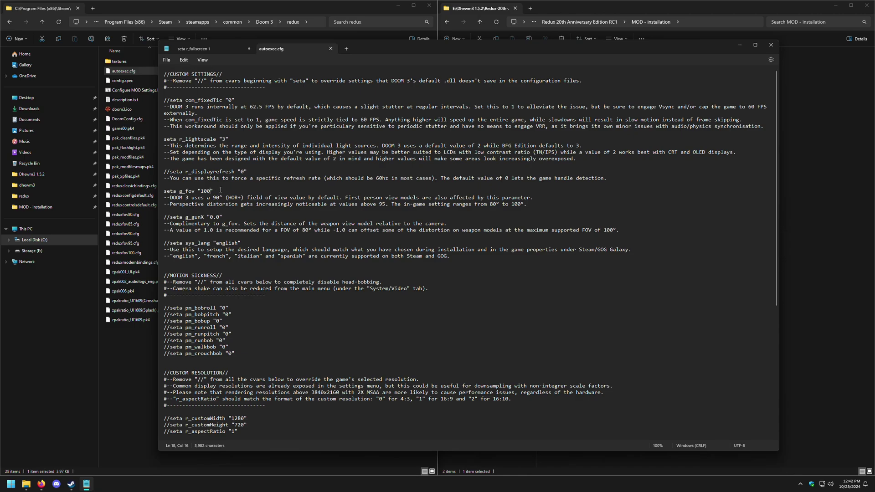
Uncomment g_gunX, change it from 0.0 to -1, and save autoexec.cfg.
{"action": "left_click", "coordinate": [171, 217]}
{"action": "key", "text": "BackSpace"}
{"action": "key", "text": "BackSpace"}
{"action": "double_click", "coordinate": [189, 217]}
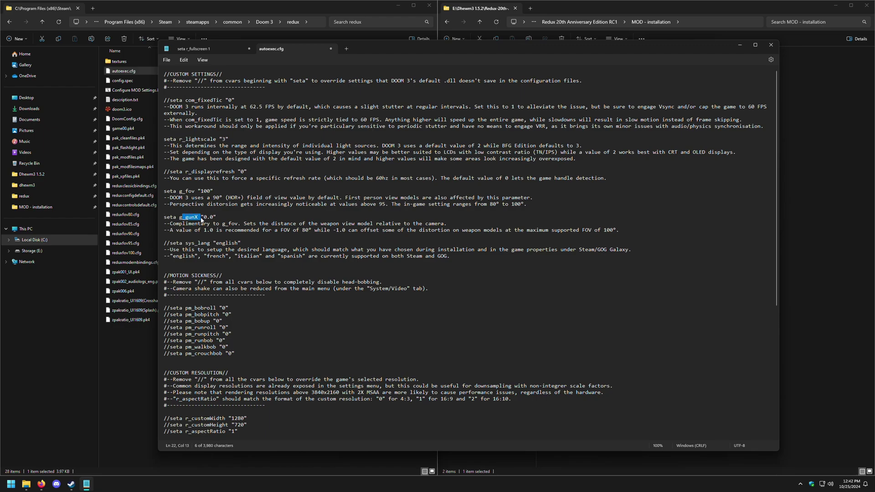
{"action": "left_click", "coordinate": [214, 217]}
{"action": "key", "text": "BackSpace"}
{"action": "key", "text": "BackSpace"}
{"action": "key", "text": "BackSpace"}
{"action": "type", "text": "-1"}
{"action": "key", "text": "ctrl+s"}
{"action": "scroll", "coordinate": [234, 218], "scroll_direction": "down", "scroll_amount": 10}
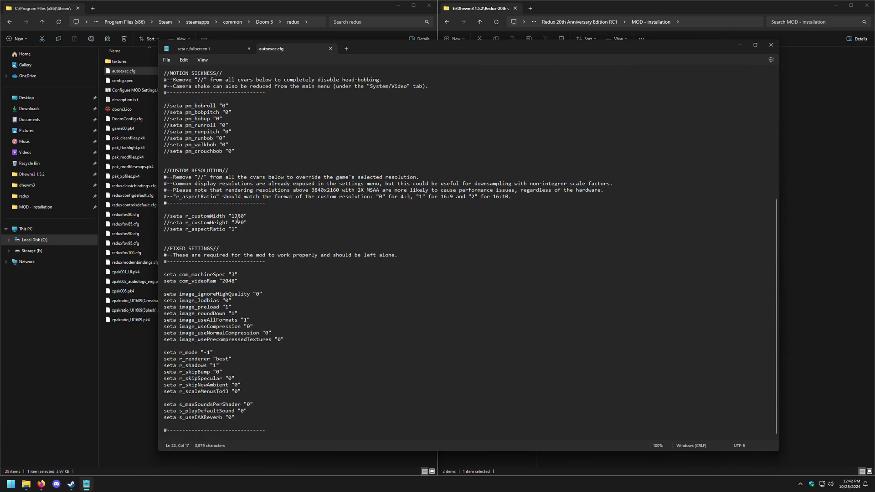
Uncomment r_customWidth, r_customHeight and r_aspectRatio, setting width 2560 and height 1440.
{"action": "left_click_drag", "start_coordinate": [234, 231], "coordinate": [165, 221]}
{"action": "left_click", "coordinate": [170, 216]}
{"action": "key", "text": "BackSpace"}
{"action": "key", "text": "BackSpace"}
{"action": "key", "text": "BackSpace"}
{"action": "key", "text": "BackSpace"}
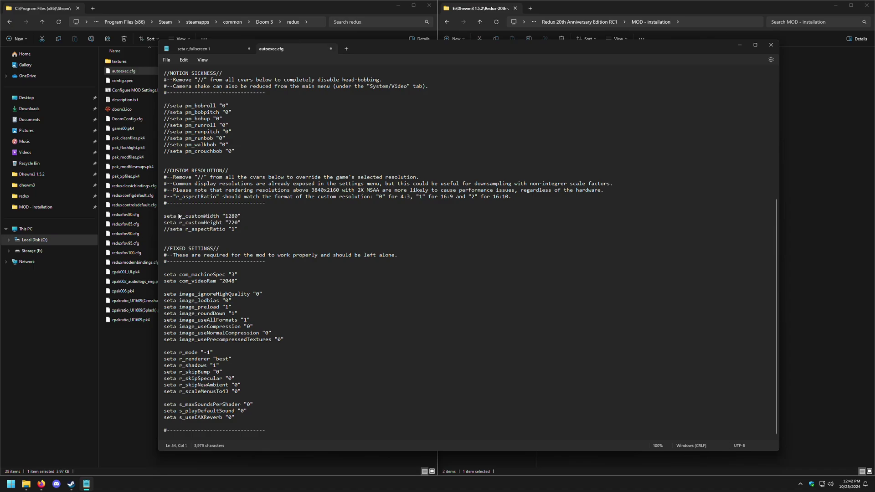
{"action": "key", "text": "BackSpace"}
{"action": "key", "text": "BackSpace"}
{"action": "left_click", "coordinate": [238, 216]}
{"action": "key", "text": "BackSpace"}
{"action": "type", "text": "2560"}
{"action": "key", "text": "BackSpace"}
{"action": "key", "text": "BackSpace"}
{"action": "key", "text": "BackSpace"}
{"action": "type", "text": "1"}
Keep r_aspectRatio at 1, comparing it against the 4:3 and 16:10 options.
{"action": "mouse_move", "coordinate": [166, 231]}
{"action": "left_mouse_down"}
{"action": "mouse_move", "coordinate": [232, 230]}
{"action": "mouse_move", "coordinate": [183, 233]}
{"action": "left_mouse_up"}
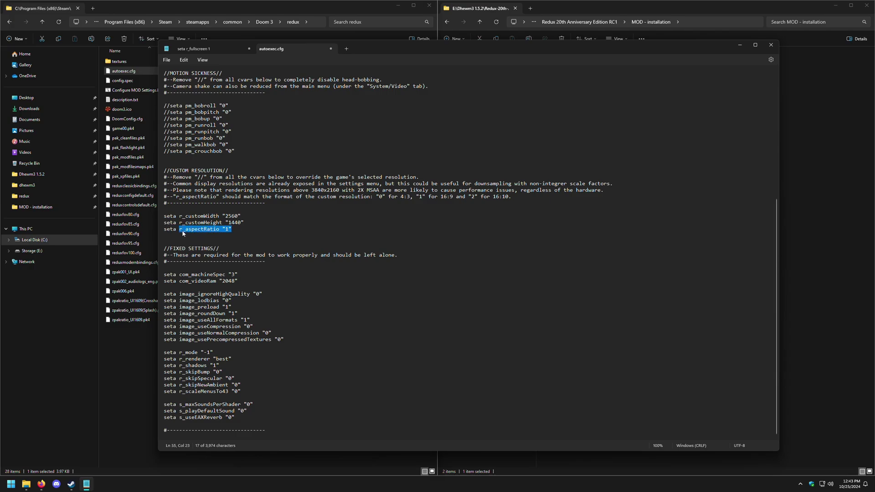
{"action": "left_click", "coordinate": [235, 233]}
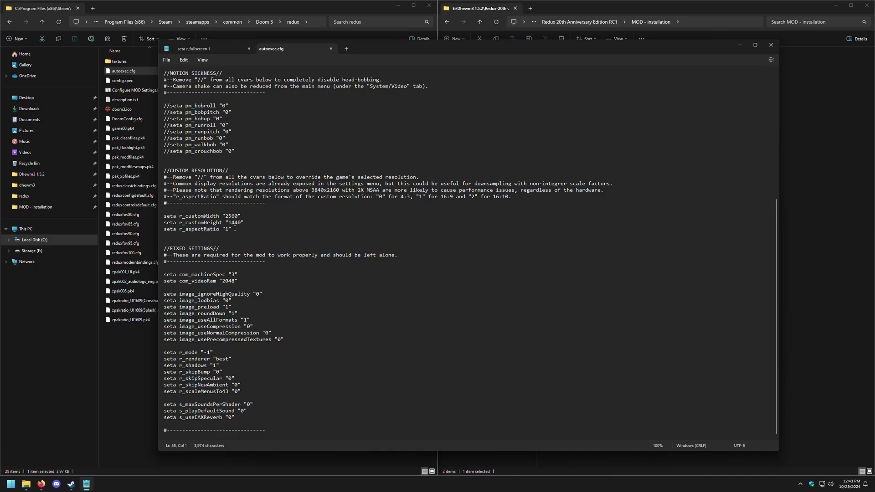
{"action": "key", "text": "Left"}
{"action": "key", "text": "Left"}
{"action": "left_click_drag", "start_coordinate": [376, 196], "coordinate": [410, 197]}
{"action": "left_click_drag", "start_coordinate": [493, 197], "coordinate": [508, 197]}
{"action": "left_click_drag", "start_coordinate": [237, 229], "coordinate": [223, 230]}
{"action": "mouse_move", "coordinate": [245, 223]}
{"action": "left_mouse_down"}
{"action": "mouse_move", "coordinate": [191, 220]}
{"action": "mouse_move", "coordinate": [222, 229]}
{"action": "left_mouse_up"}
{"action": "left_click", "coordinate": [243, 236]}
Set com_videoRam to 4096 and s_useEAXReverb to 1, then return to the settings notes.
{"action": "left_click", "coordinate": [235, 281]}
{"action": "key", "text": "BackSpace"}
{"action": "key", "text": "BackSpace"}
{"action": "key", "text": "BackSpace"}
{"action": "type", "text": "40"}
{"action": "key", "text": "BackSpace"}
{"action": "type", "text": "1"}
{"action": "left_click_drag", "start_coordinate": [236, 416], "coordinate": [178, 418]}
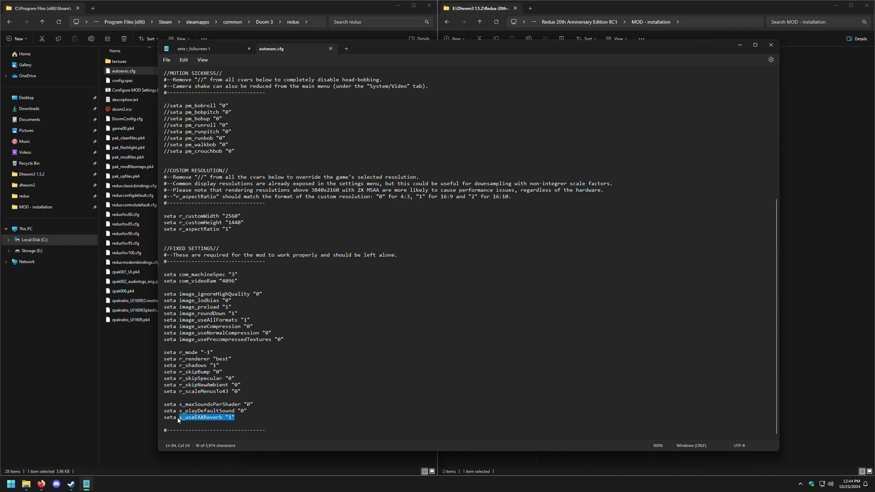
{"action": "left_click", "coordinate": [229, 417]}
{"action": "left_click", "coordinate": [218, 48]}
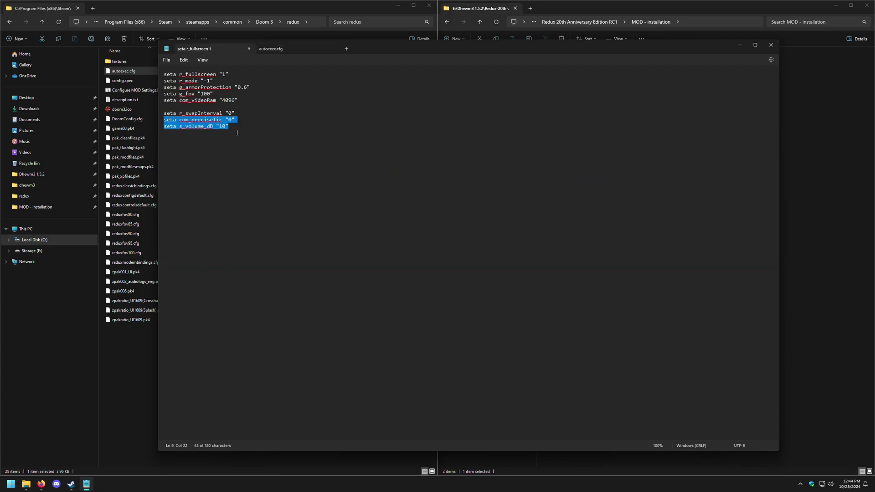
Copy the r_swapInterval, com_preciseTic and s_volume_dB lines into autoexec.cfg under FIXED SETTINGS.
{"action": "left_click_drag", "start_coordinate": [234, 129], "coordinate": [162, 115]}
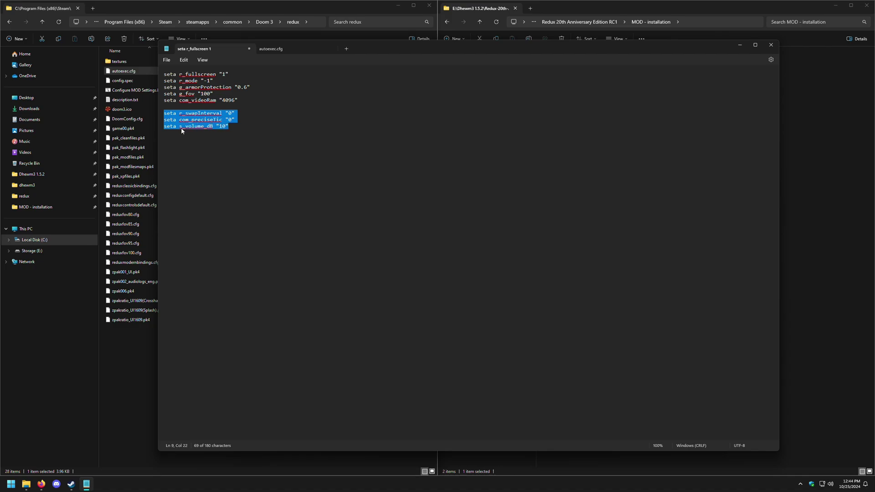
{"action": "right_click", "coordinate": [223, 122]}
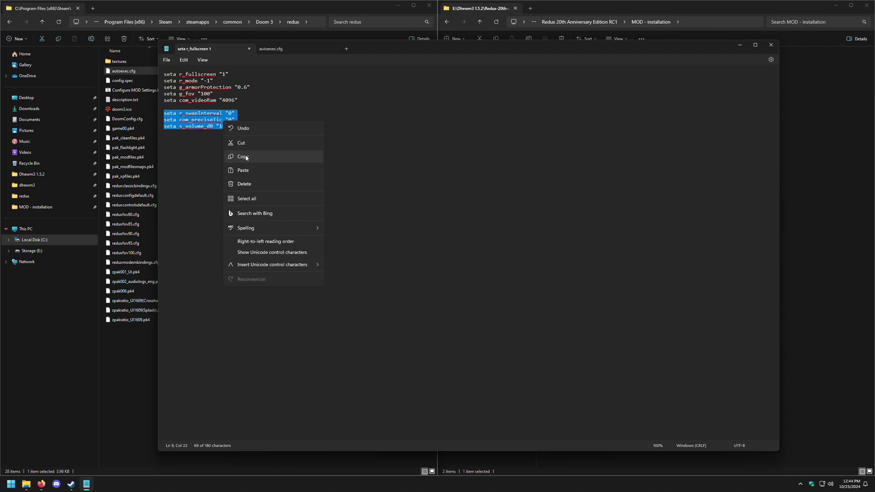
{"action": "left_click", "coordinate": [243, 157]}
{"action": "left_click", "coordinate": [278, 48]}
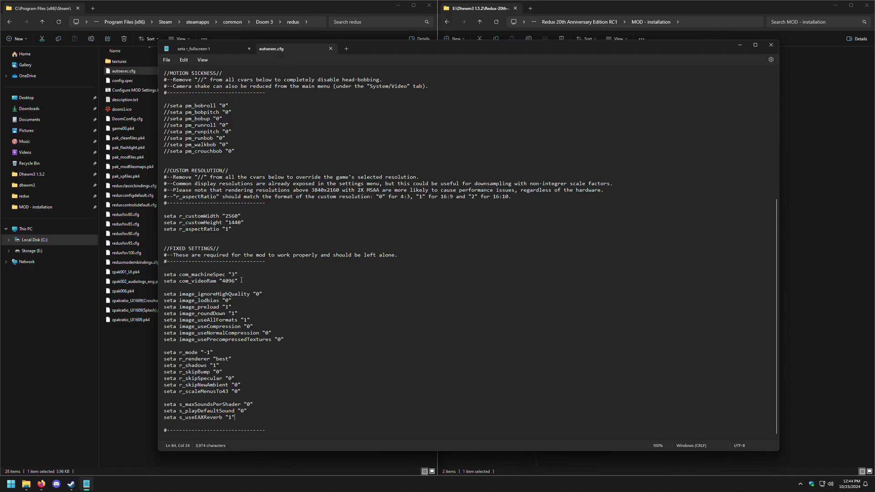
{"action": "left_click", "coordinate": [196, 269]}
{"action": "key", "text": "Return"}
{"action": "key", "text": "Return"}
{"action": "key", "text": "Up"}
{"action": "key", "text": "ctrl+v"}
Check the pasted r_swapInterval and s_volume_dB lines against the notes.
{"action": "left_click_drag", "start_coordinate": [185, 274], "coordinate": [234, 275]}
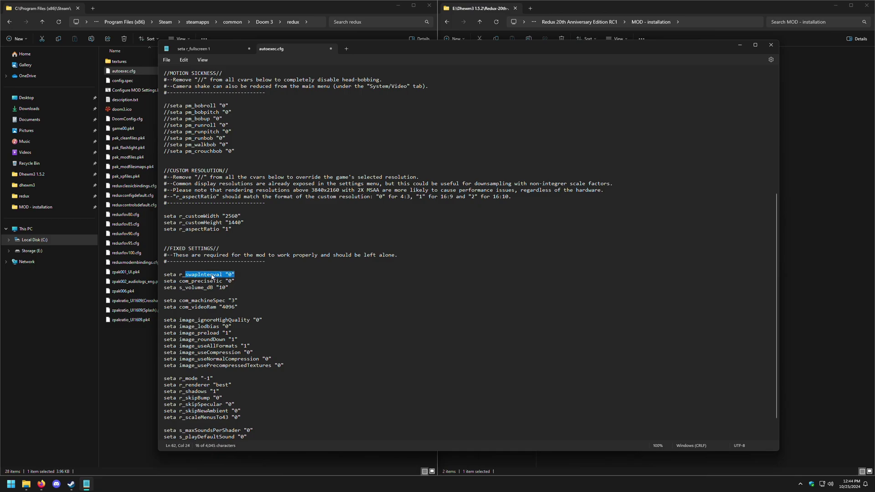
{"action": "left_click", "coordinate": [180, 287]}
{"action": "left_click_drag", "start_coordinate": [226, 288], "coordinate": [164, 288]}
{"action": "left_click", "coordinate": [233, 286]}
{"action": "left_click", "coordinate": [223, 50]}
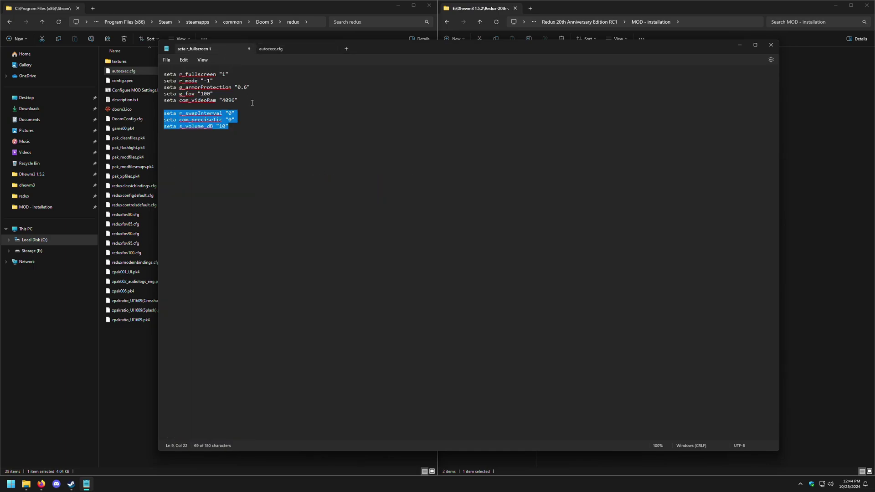
{"action": "left_click", "coordinate": [273, 50]}
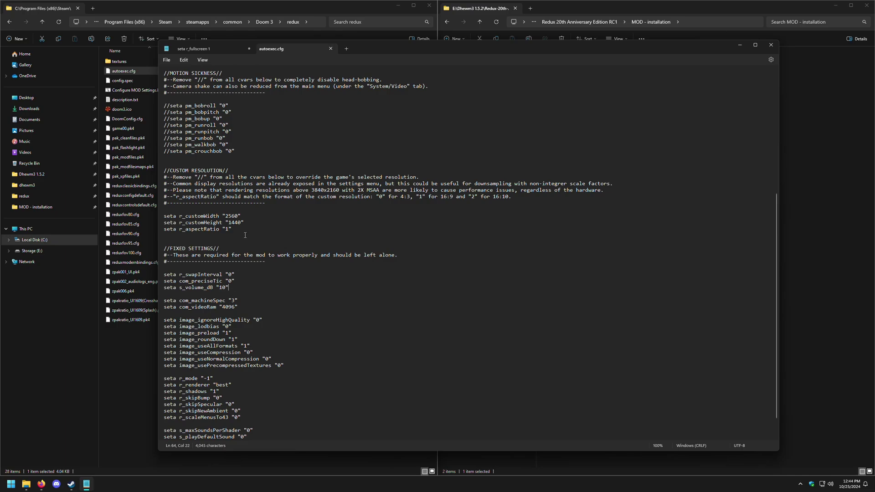
Close autoexec.cfg and minimize Notepad to get back to the redux folder.
{"action": "left_click", "coordinate": [330, 49]}
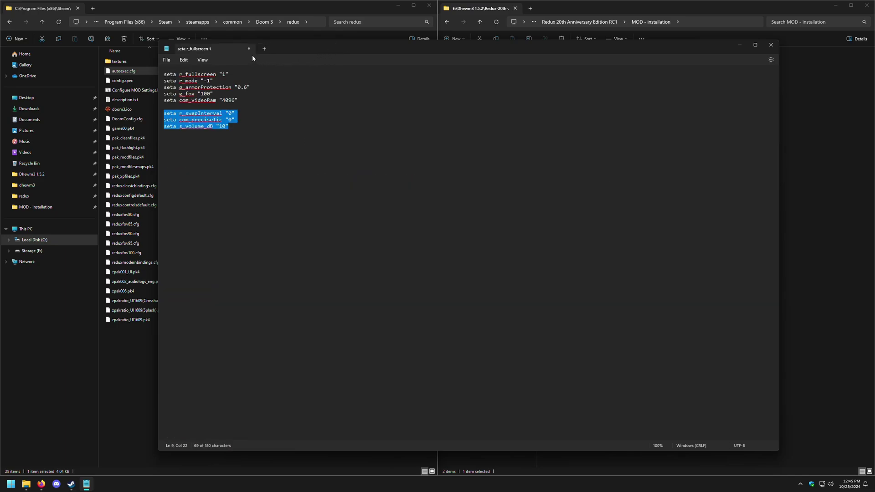
{"action": "left_click", "coordinate": [739, 45]}
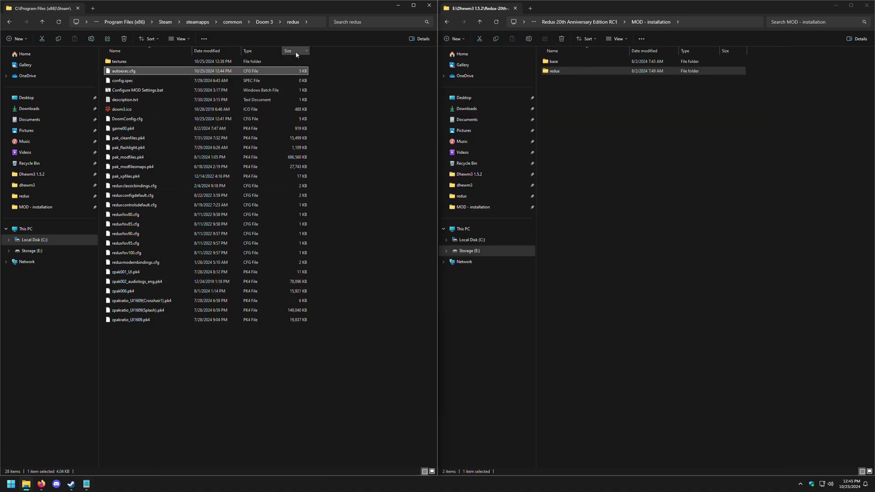
{"action": "left_click", "coordinate": [307, 22]}
{"action": "left_click", "coordinate": [316, 24]}
{"action": "key", "text": "End"}
{"action": "key", "text": "shift+Left"}
{"action": "key", "text": "shift+Left"}
{"action": "key", "text": "shift+Left"}
{"action": "left_click", "coordinate": [355, 194]}
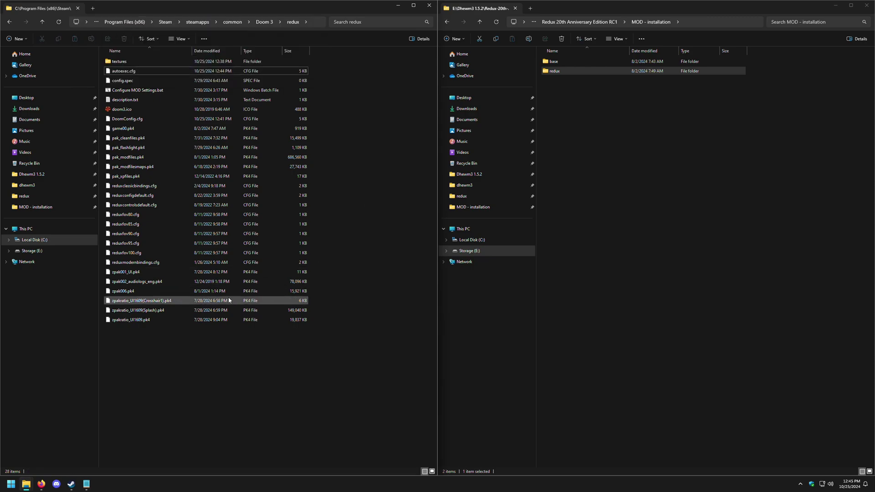
Rename zpakratio_UI1609(Crosshair1).pk4 to .pk4.backup, accepting the extension-change warning.
{"action": "left_click", "coordinate": [159, 302]}
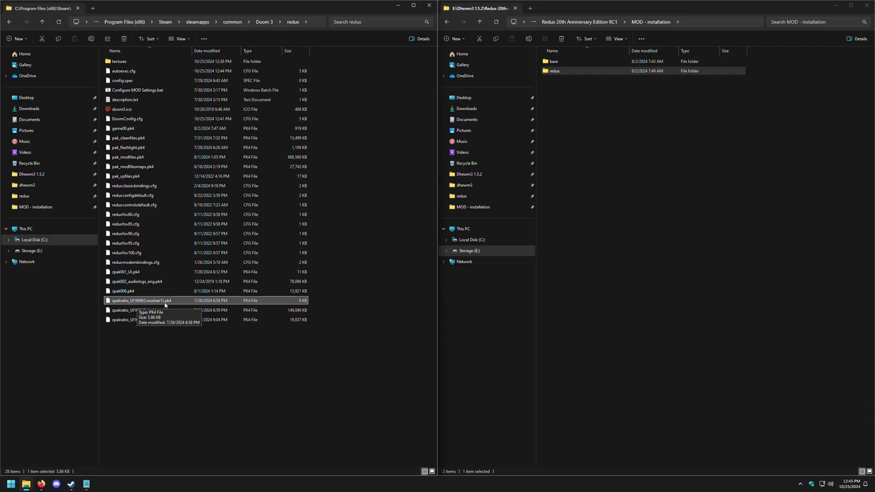
{"action": "right_click", "coordinate": [173, 304]}
{"action": "left_click", "coordinate": [210, 419]}
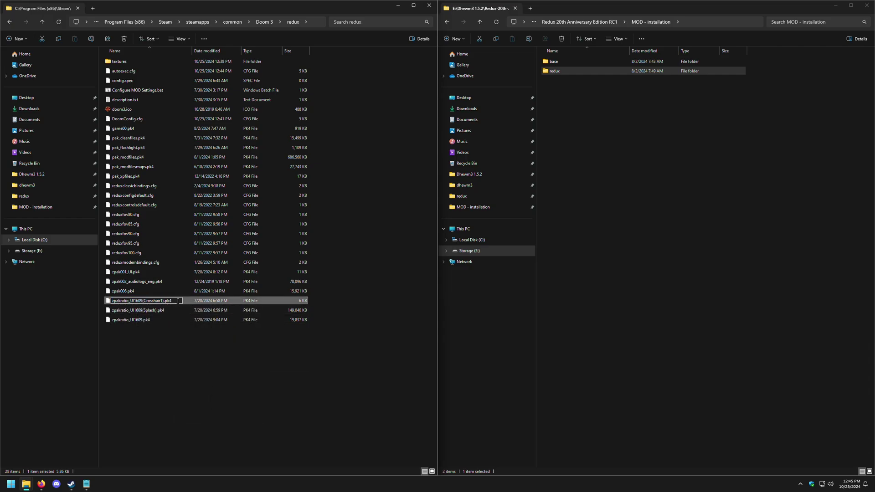
{"action": "type", "text": ".backup"}
{"action": "key", "text": "Return"}
{"action": "key", "text": "Return"}
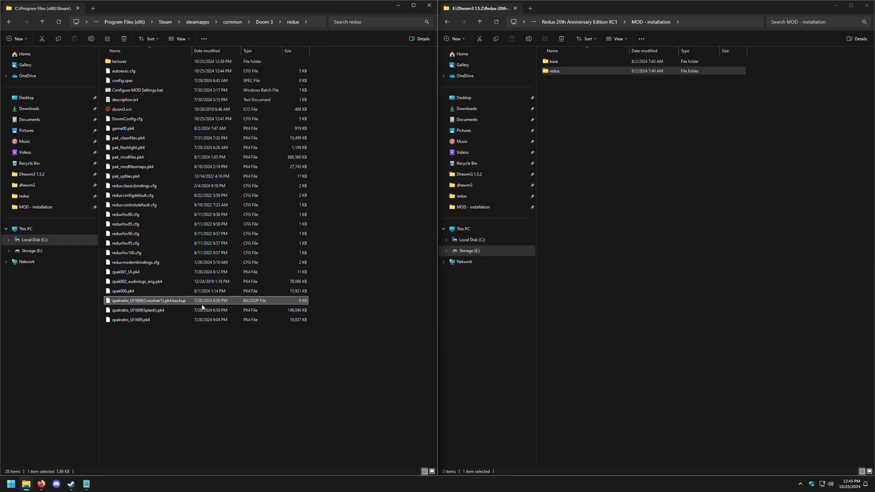
{"action": "left_click", "coordinate": [186, 311]}
Verify the renamed backup file, then go back to the Doom 3 folder.
{"action": "left_click", "coordinate": [187, 303]}
{"action": "mouse_move", "coordinate": [171, 304]}
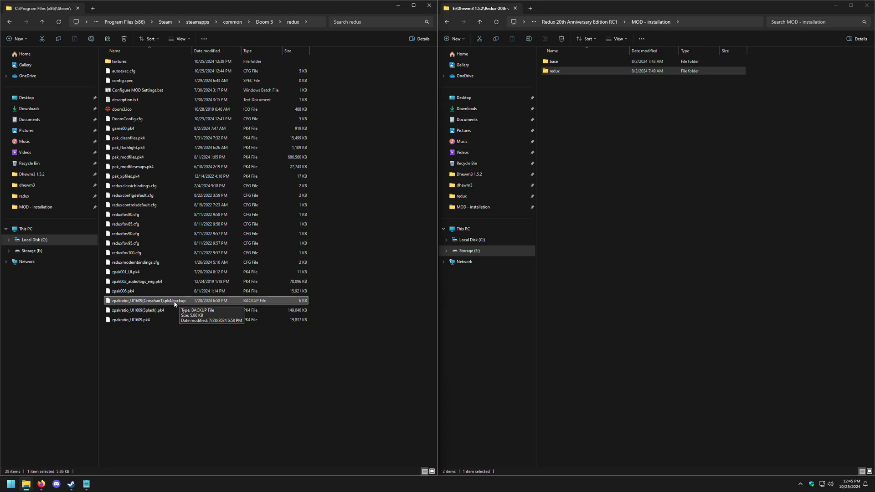
{"action": "left_click", "coordinate": [177, 305], "text": "ctrl"}
{"action": "left_click", "coordinate": [187, 319]}
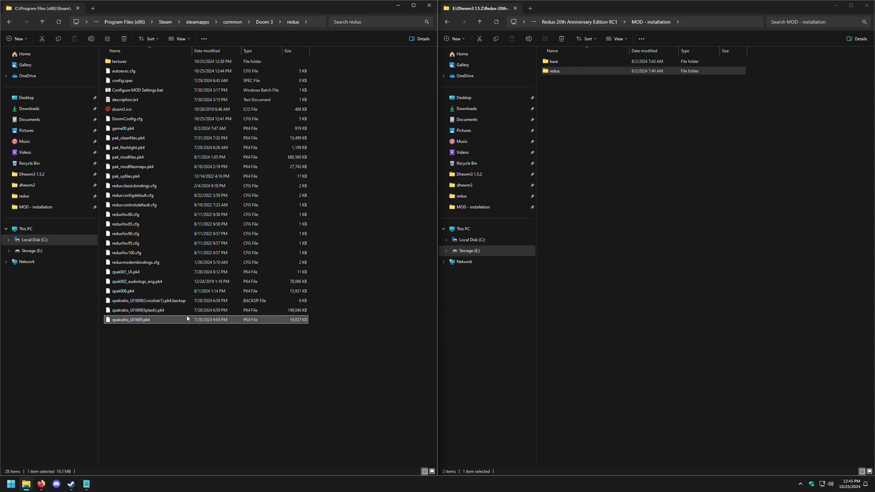
{"action": "left_click", "coordinate": [188, 303]}
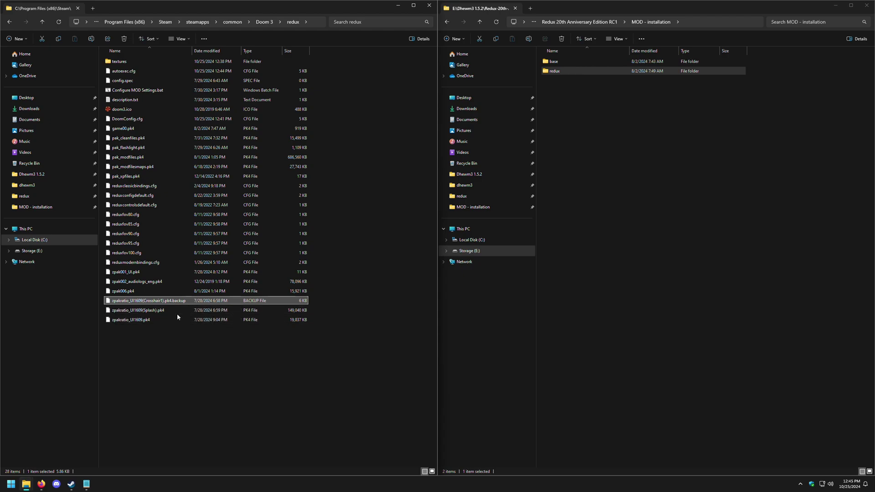
{"action": "left_click", "coordinate": [192, 338]}
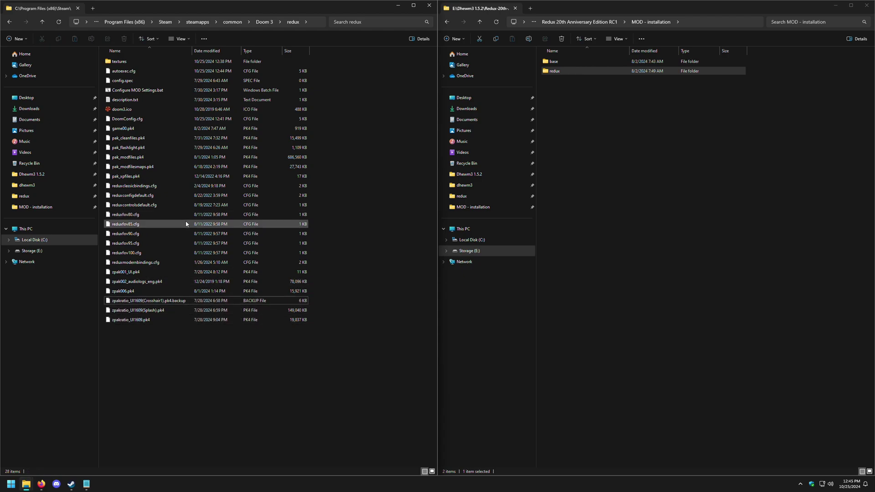
{"action": "key", "text": "alt+Left"}
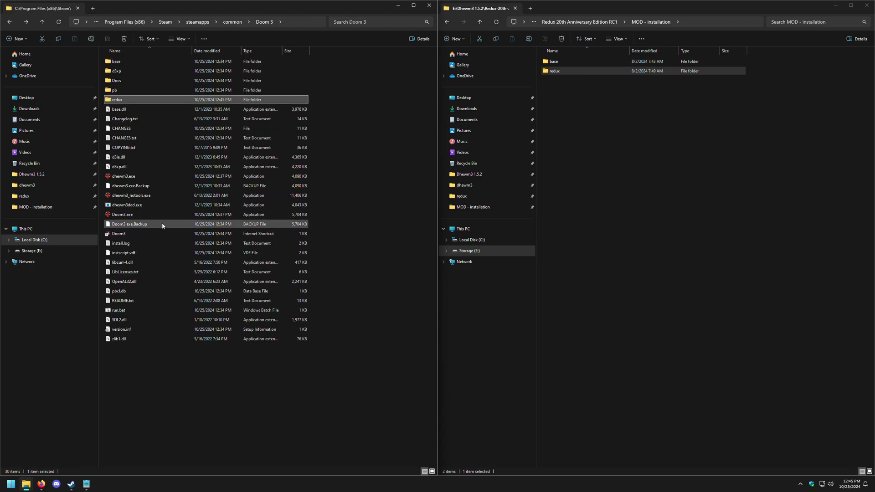
Send a dhewm3.exe shortcut to the desktop via Send to.
{"action": "left_click", "coordinate": [835, 6]}
{"action": "left_click", "coordinate": [137, 180]}
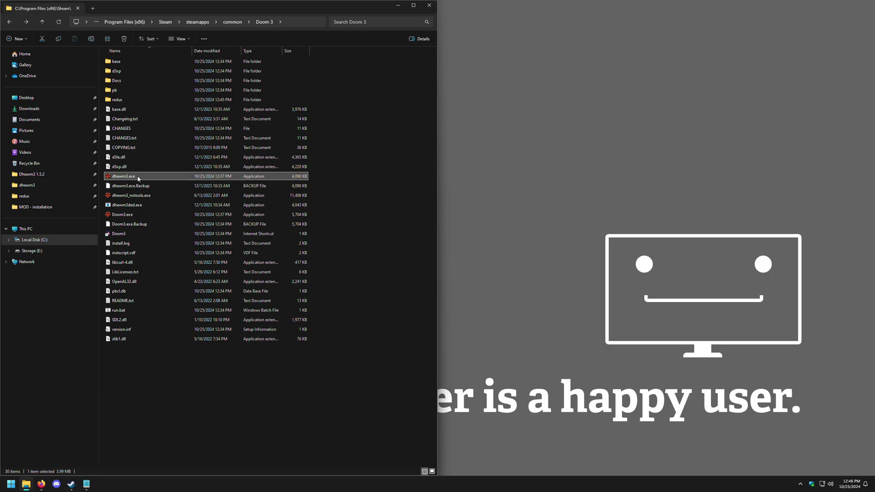
{"action": "right_click", "coordinate": [138, 178]}
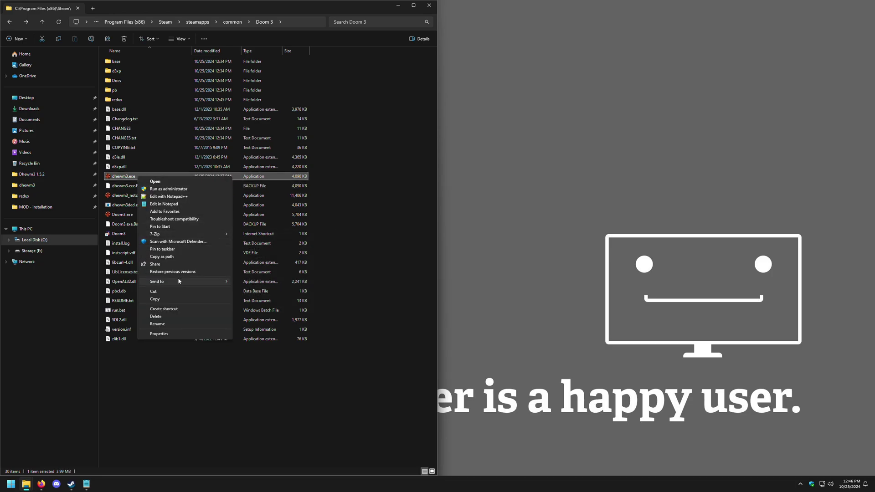
{"action": "mouse_move", "coordinate": [182, 282]}
{"action": "left_click", "coordinate": [259, 298]}
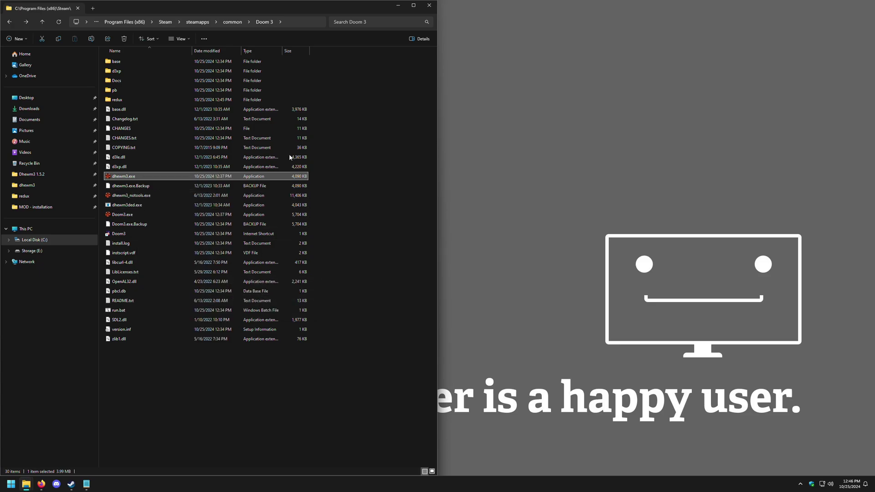
Minimize Explorer and rename the new desktop shortcut to Dhewm3.
{"action": "left_click", "coordinate": [398, 5]}
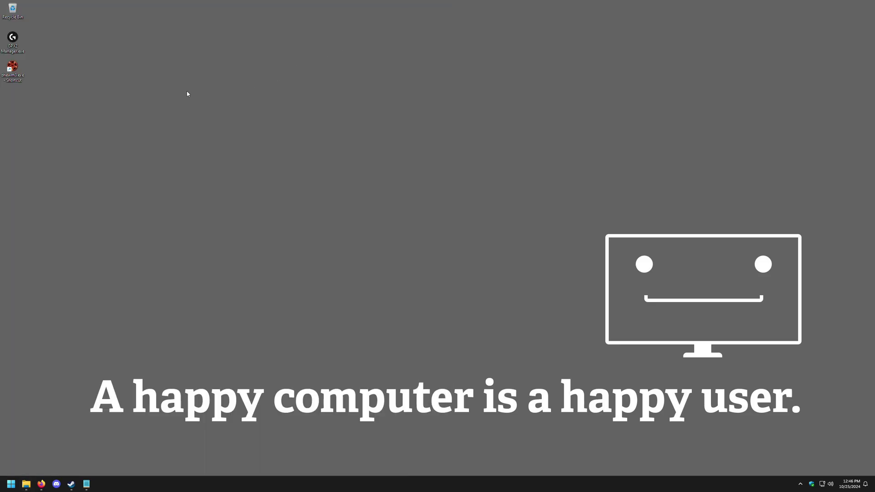
{"action": "right_click", "coordinate": [18, 79]}
{"action": "left_click", "coordinate": [69, 232]}
{"action": "type", "text": "Dhewm3"}
{"action": "key", "text": "Return"}
Launch dhewm3 from the Dhewm3 shortcut and drop down the console at the main menu.
{"action": "double_click", "coordinate": [13, 70]}
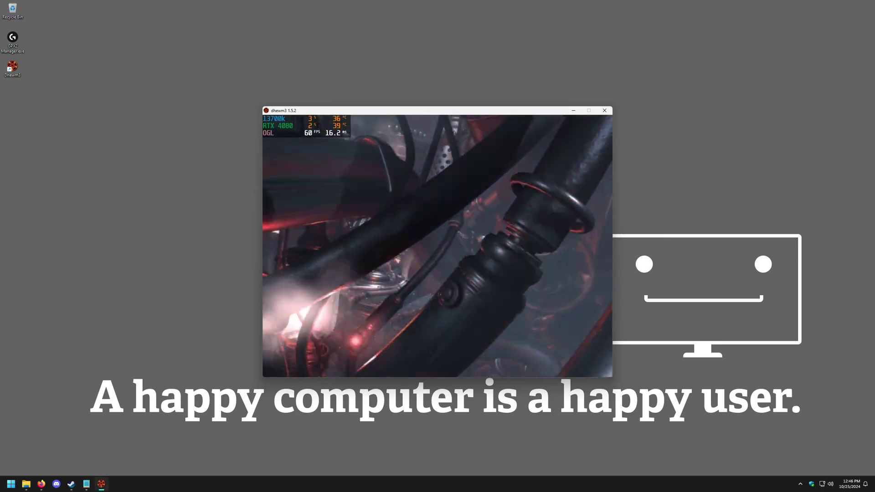
{"action": "left_click_drag", "start_coordinate": [417, 114], "coordinate": [409, 111]}
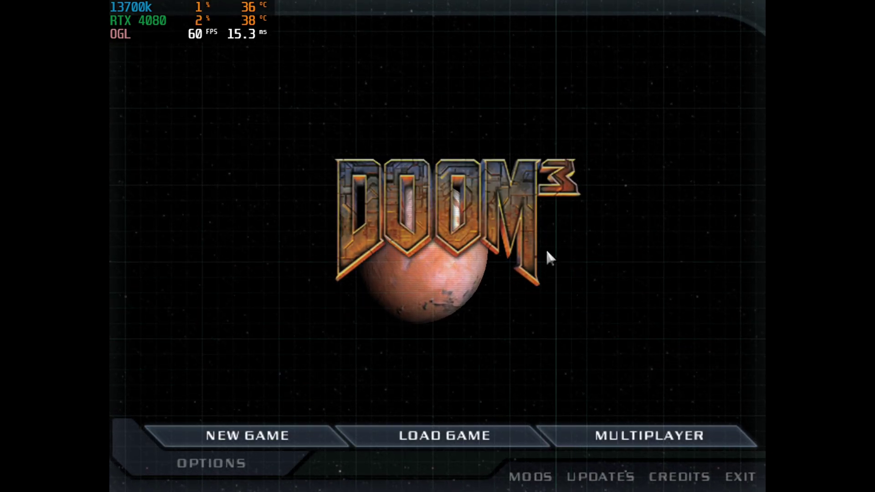
{"action": "key", "text": "grave"}
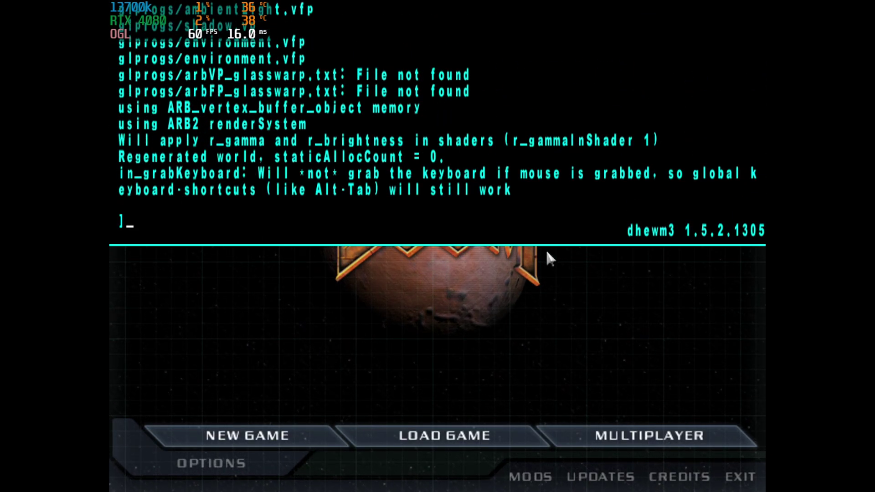
Run com_gameHz 120 in the console, then close the console.
{"action": "type", "text": "com"}
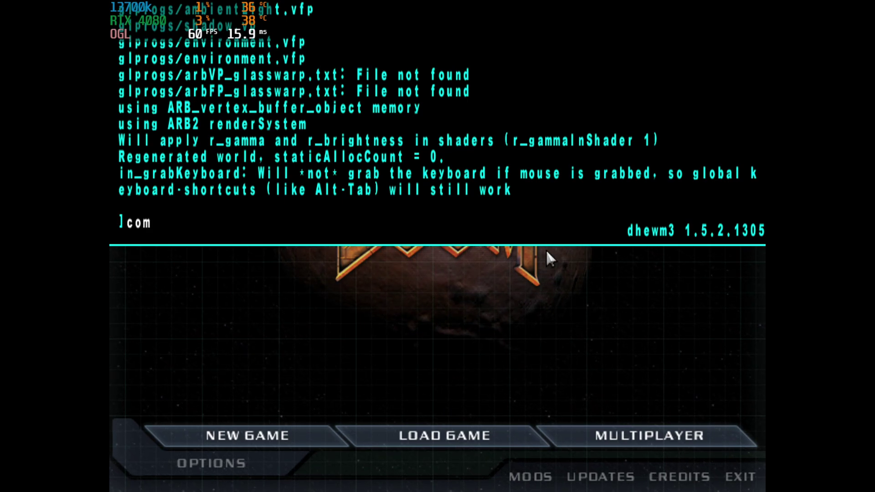
{"action": "type", "text": "_gam"}
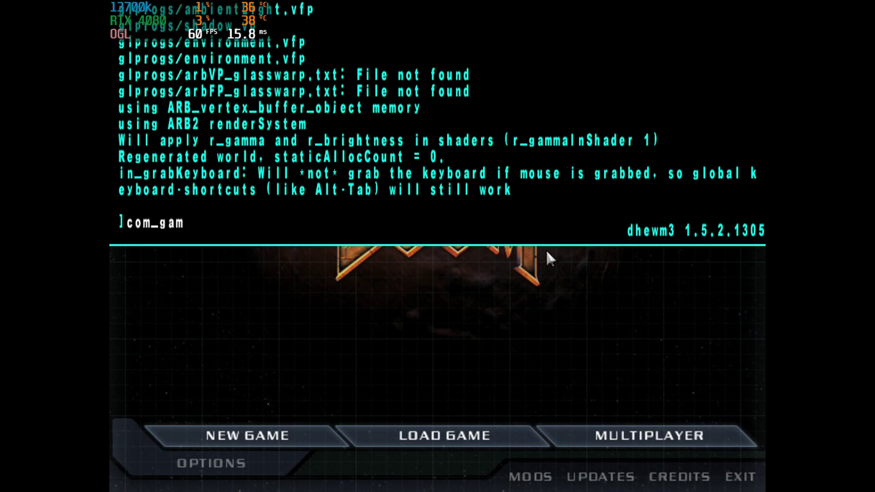
{"action": "type", "text": "eHz "}
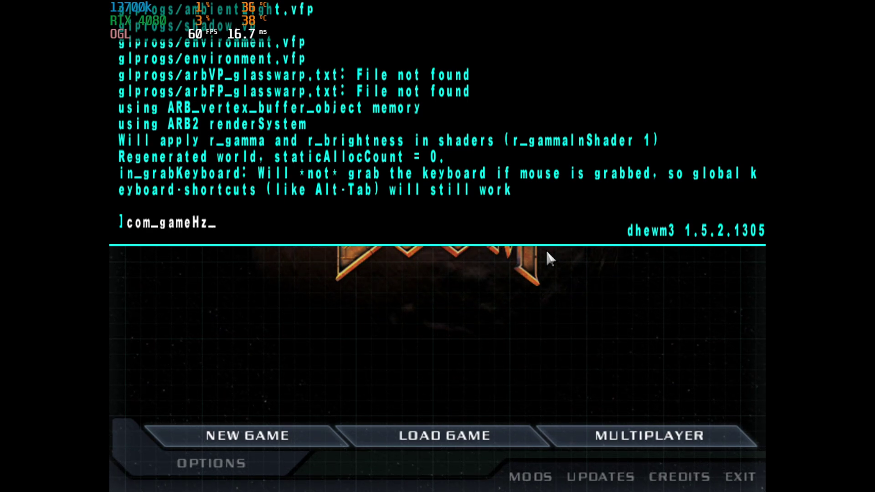
{"action": "type", "text": "120"}
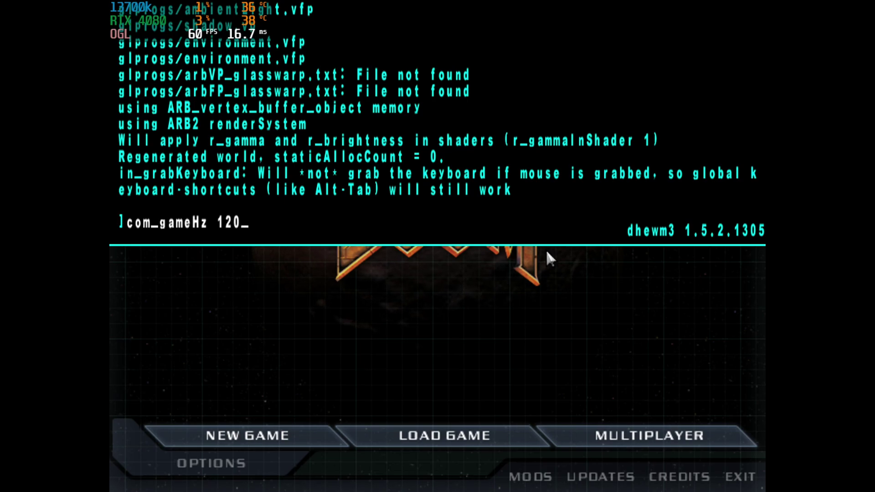
{"action": "key", "text": "Return"}
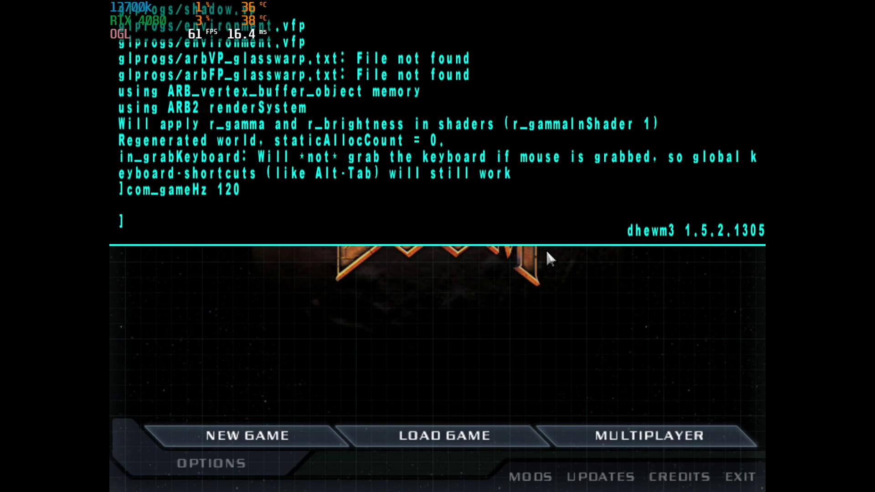
{"action": "key", "text": "grave"}
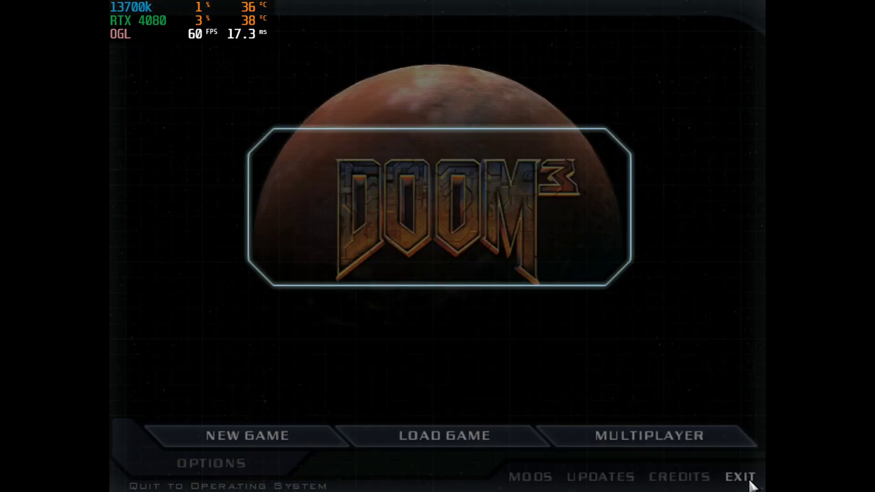
Quit dhewm3, relaunch it from the desktop shortcut, and load the Doom 3 Redux mod.
{"action": "left_click", "coordinate": [749, 483]}
{"action": "left_click", "coordinate": [381, 250]}
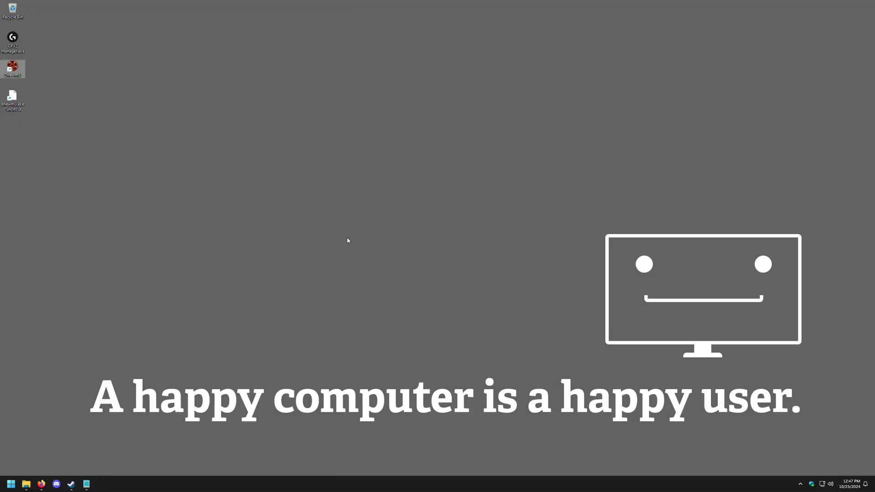
{"action": "left_click", "coordinate": [276, 229]}
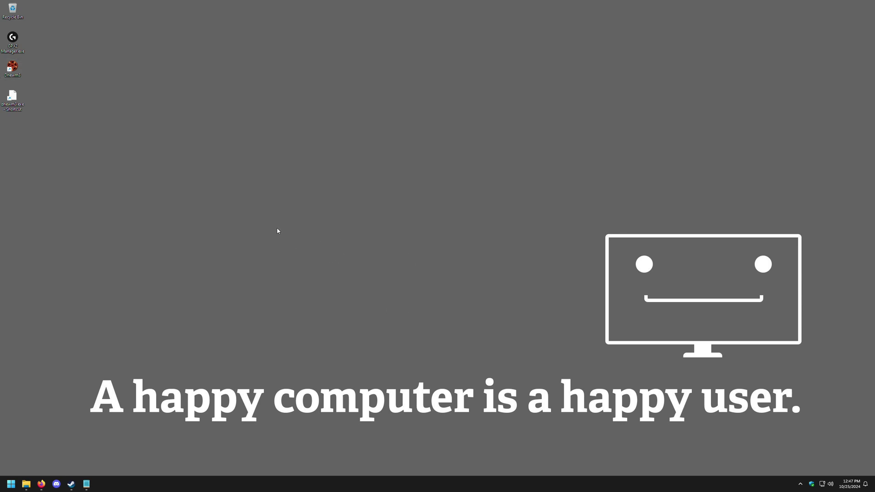
{"action": "double_click", "coordinate": [16, 73]}
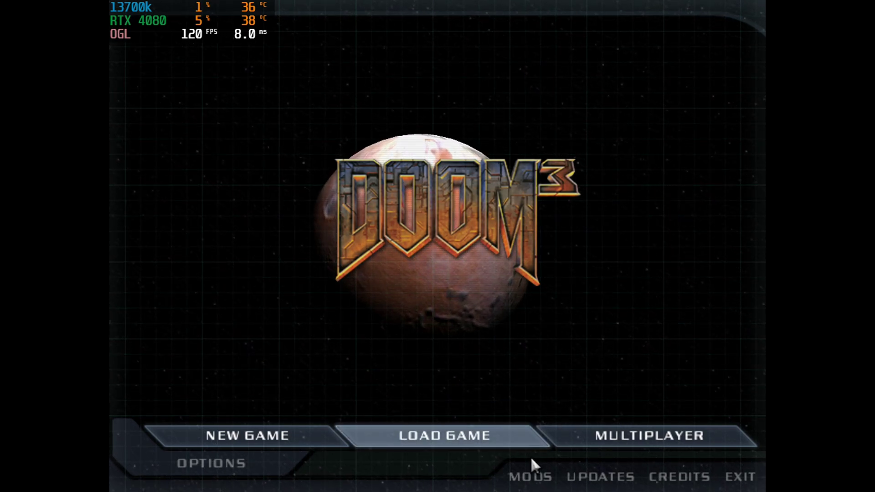
{"action": "left_click", "coordinate": [531, 474]}
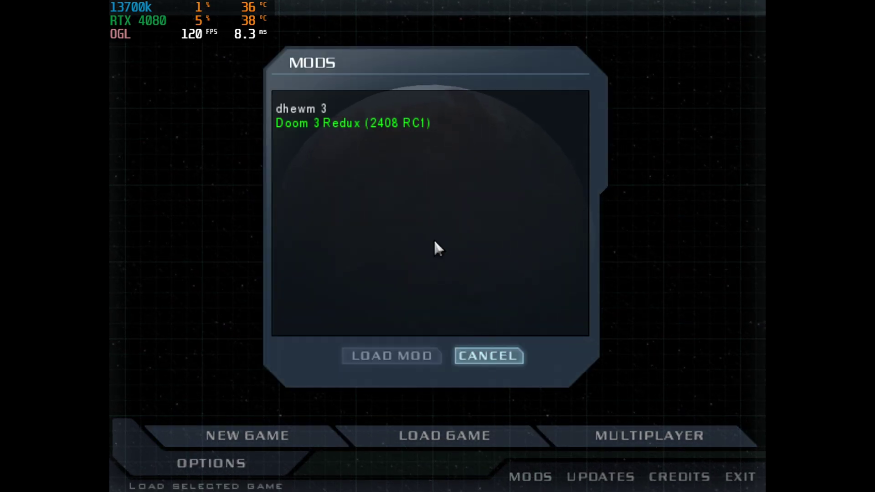
{"action": "left_click", "coordinate": [341, 123]}
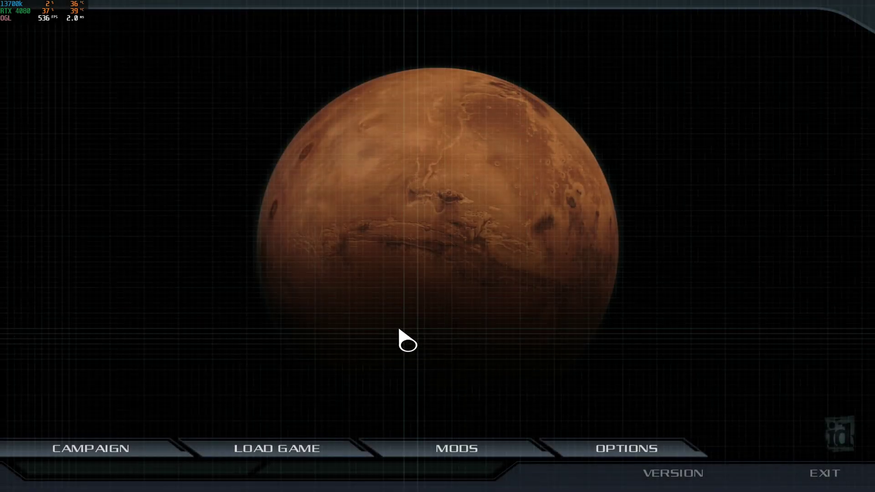
Bring up the System > Graphics settings page from the game options.
{"action": "left_click", "coordinate": [592, 451]}
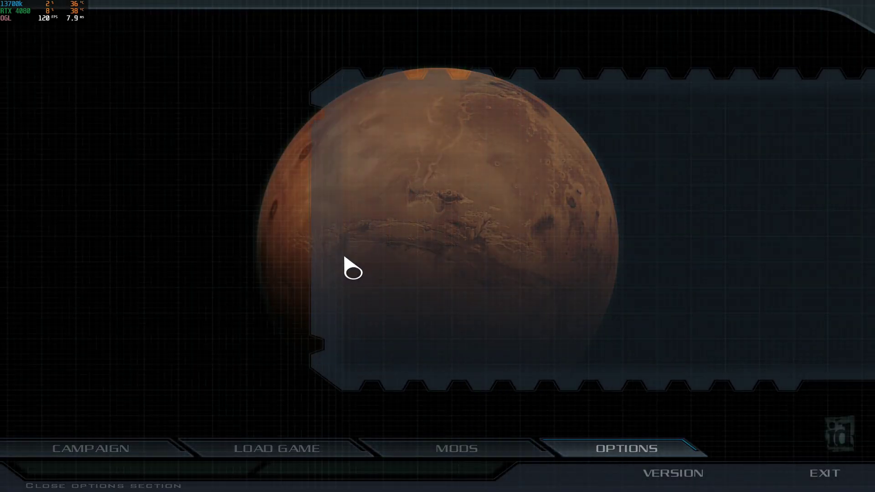
{"action": "left_click", "coordinate": [296, 91]}
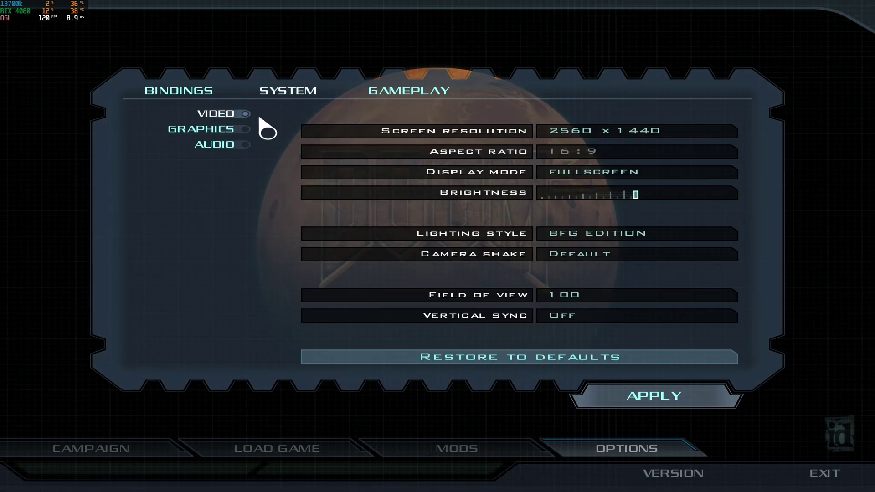
{"action": "left_click", "coordinate": [227, 129]}
{"action": "left_click", "coordinate": [234, 113]}
{"action": "left_click", "coordinate": [231, 130]}
Raise texture, normal map and specular map resolutions all to Ultra.
{"action": "left_click", "coordinate": [563, 133]}
{"action": "left_click", "coordinate": [564, 133]}
{"action": "left_click", "coordinate": [564, 133]}
{"action": "left_click", "coordinate": [562, 153]}
{"action": "left_click", "coordinate": [562, 152]}
{"action": "left_click", "coordinate": [561, 151]}
{"action": "left_click", "coordinate": [563, 172]}
{"action": "left_click", "coordinate": [563, 172]}
{"action": "left_click", "coordinate": [563, 172]}
Turn on multisample anti-aliasing and cache purging, then apply the graphics settings.
{"action": "left_click", "coordinate": [555, 230]}
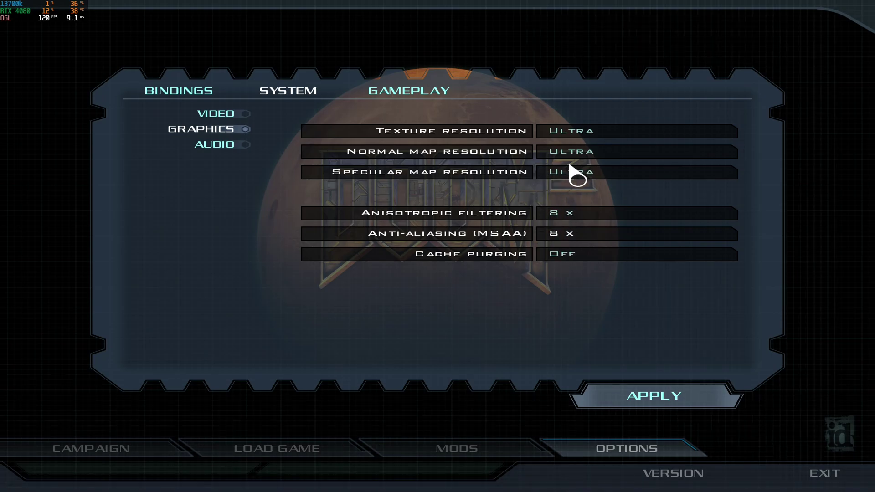
{"action": "left_click", "coordinate": [555, 258]}
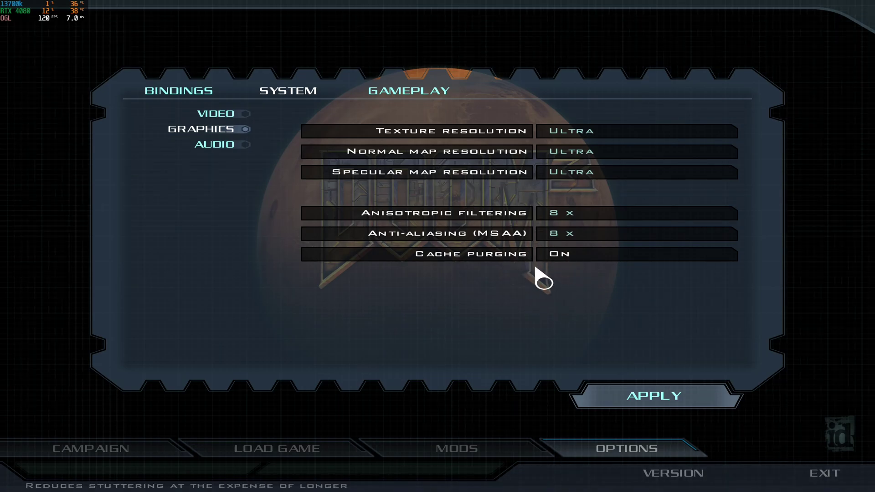
{"action": "left_click", "coordinate": [619, 386]}
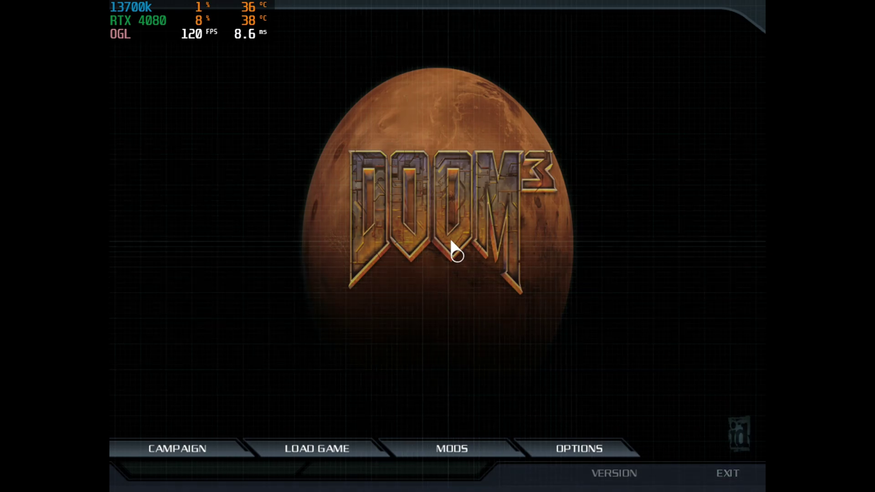
Quit dhewm3 to the desktop and relaunch it from its shortcut.
{"action": "left_click", "coordinate": [729, 474]}
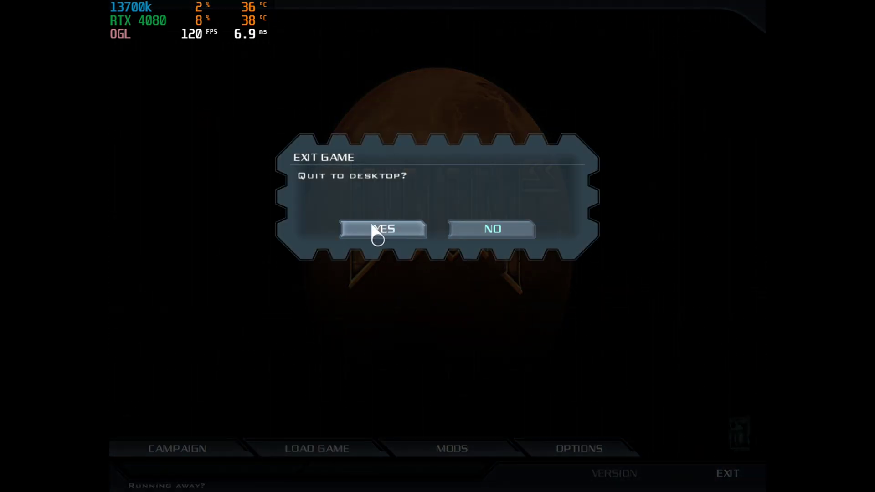
{"action": "left_click", "coordinate": [375, 234]}
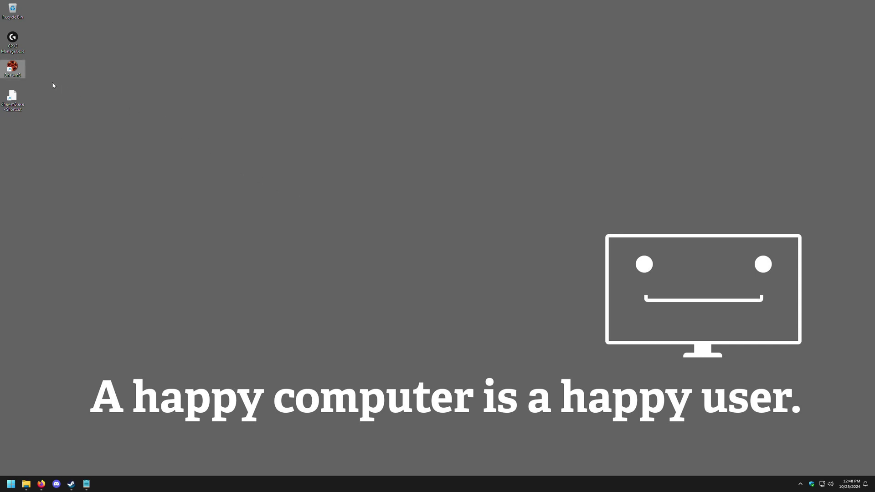
{"action": "double_click", "coordinate": [13, 68]}
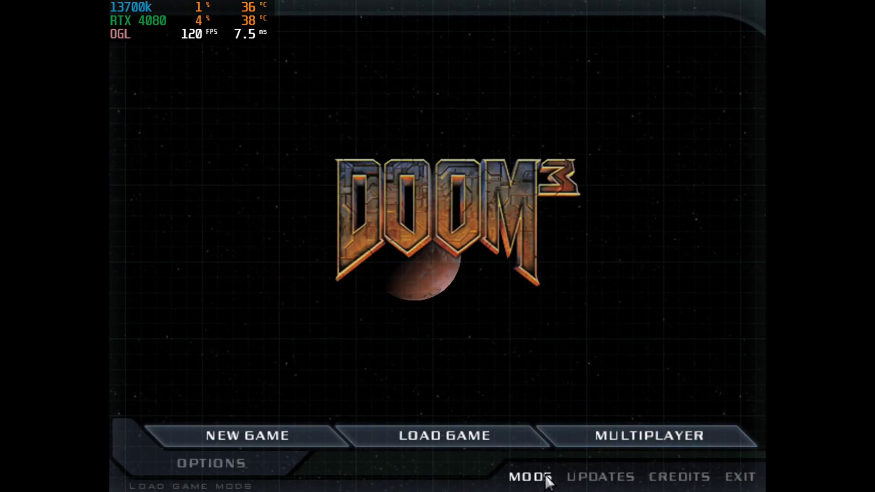
Load the Doom 3 Redux (2408 RC1) mod from the Mods list.
{"action": "left_click", "coordinate": [524, 477]}
{"action": "left_click", "coordinate": [322, 122]}
{"action": "left_click", "coordinate": [408, 350]}
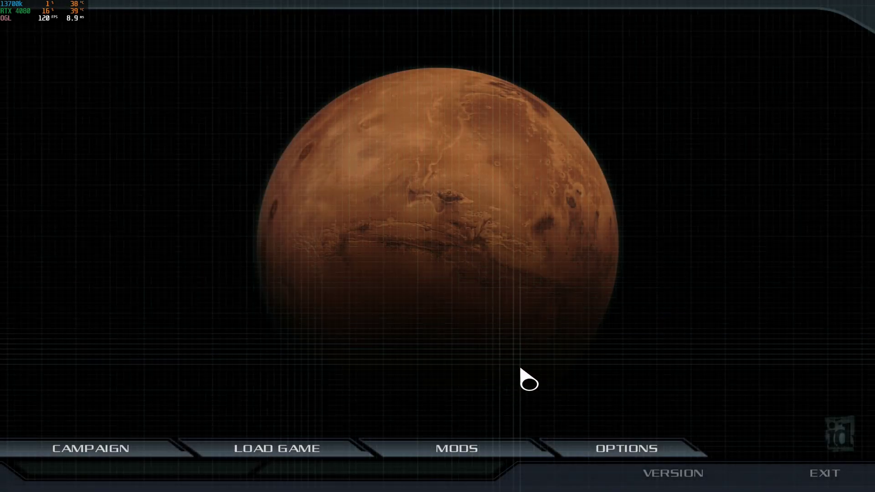
Begin a new Redux campaign on Marine difficulty, starting the Mars City Hangar level.
{"action": "left_click", "coordinate": [592, 451]}
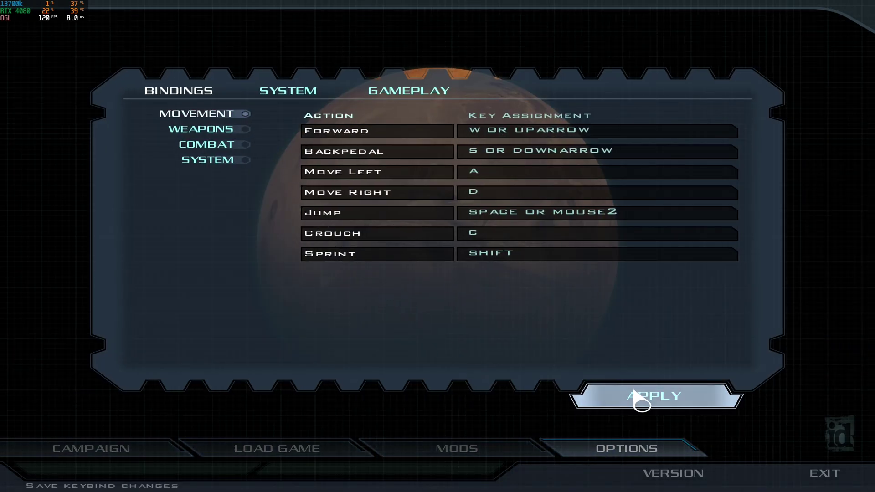
{"action": "left_click", "coordinate": [670, 397]}
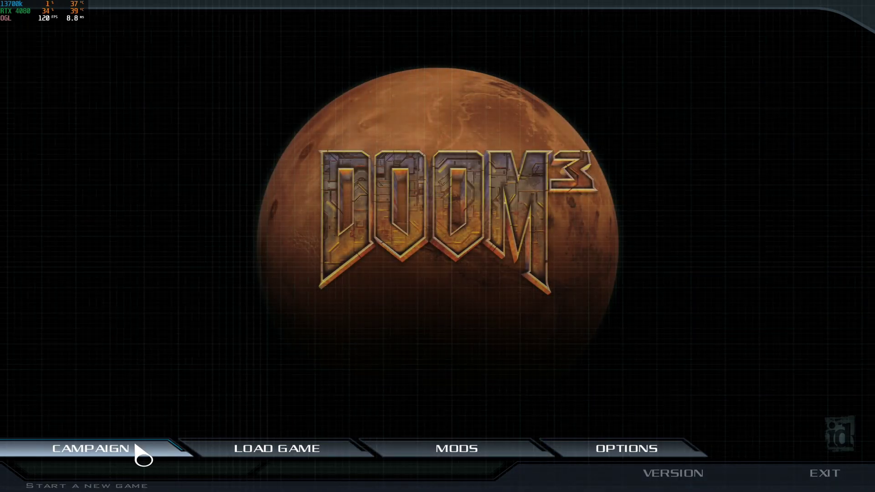
{"action": "left_click", "coordinate": [139, 444]}
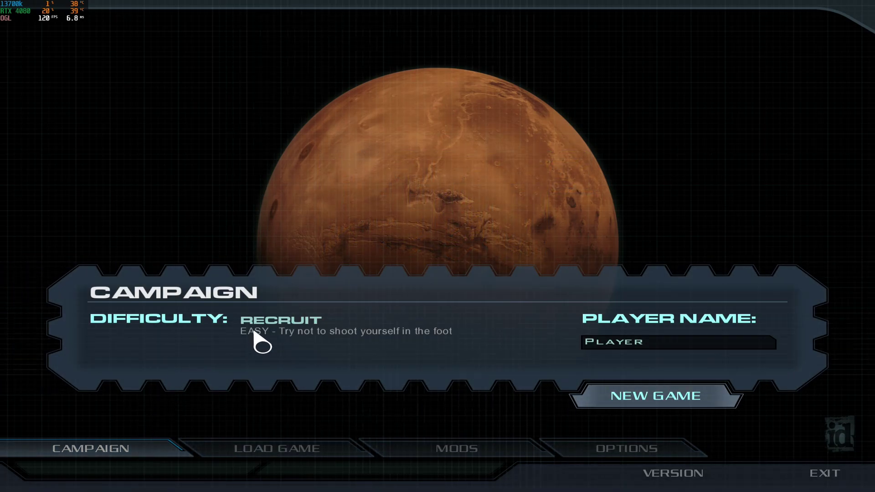
{"action": "left_click", "coordinate": [255, 334]}
{"action": "left_click", "coordinate": [627, 402]}
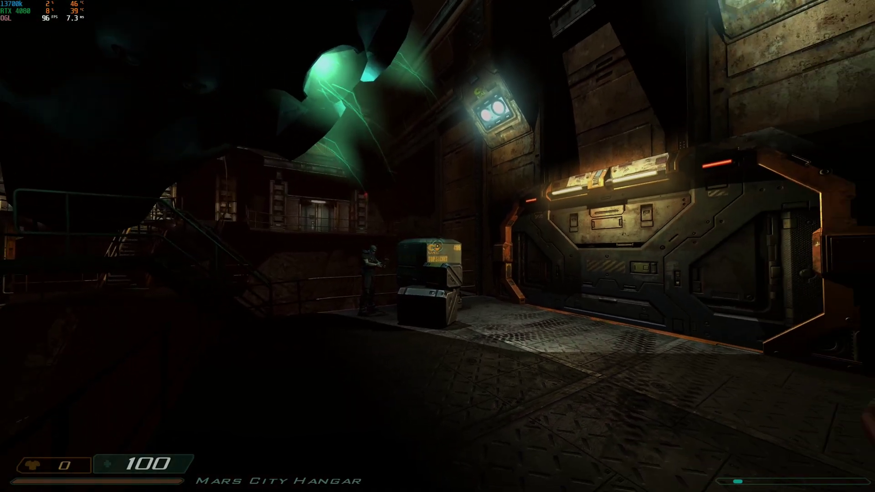
Walk across the hangar past the TOP SECRET crate to the stairs and climb.
{"action": "key", "text": "w"}
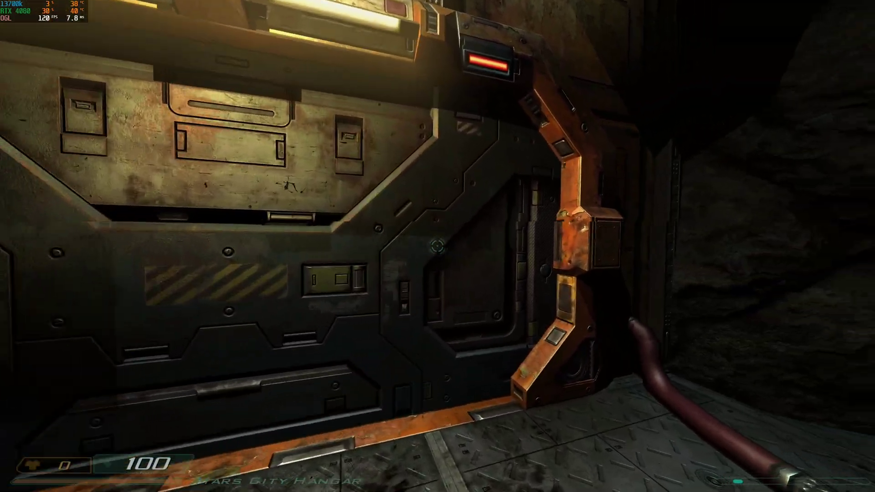
{"action": "key", "text": "Left"}
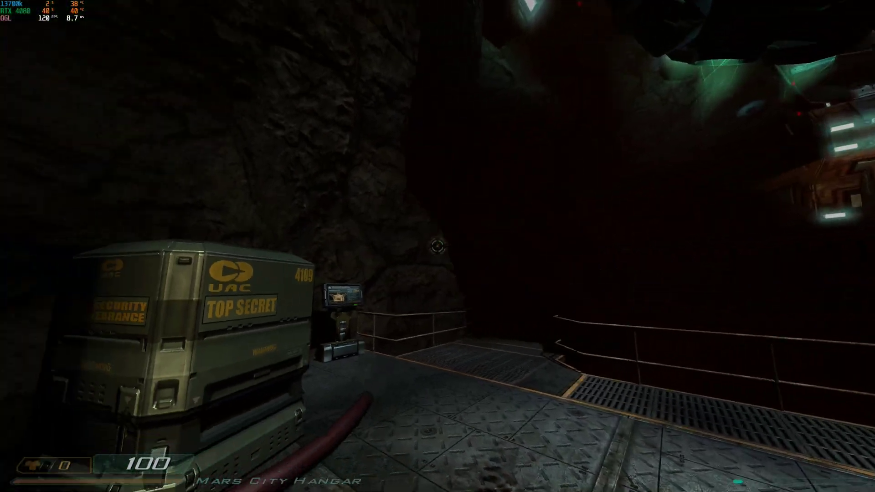
{"action": "key", "text": "Right"}
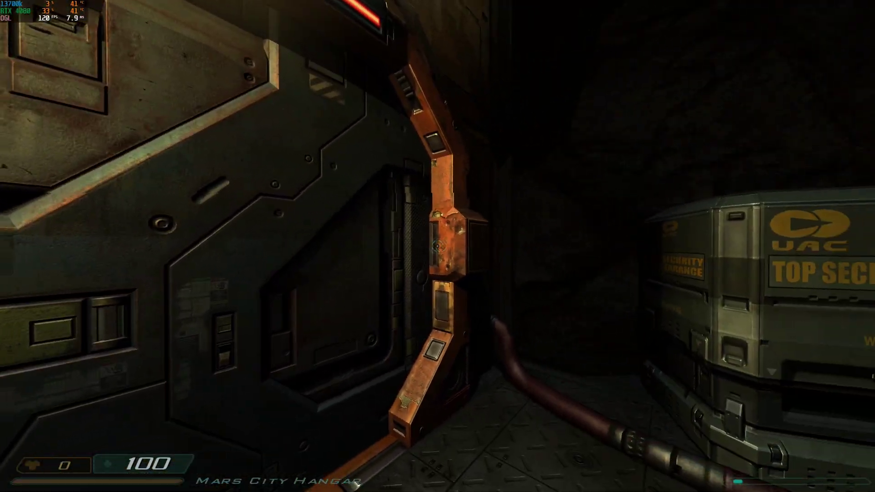
{"action": "key", "text": "Right"}
{"action": "key", "text": "Left"}
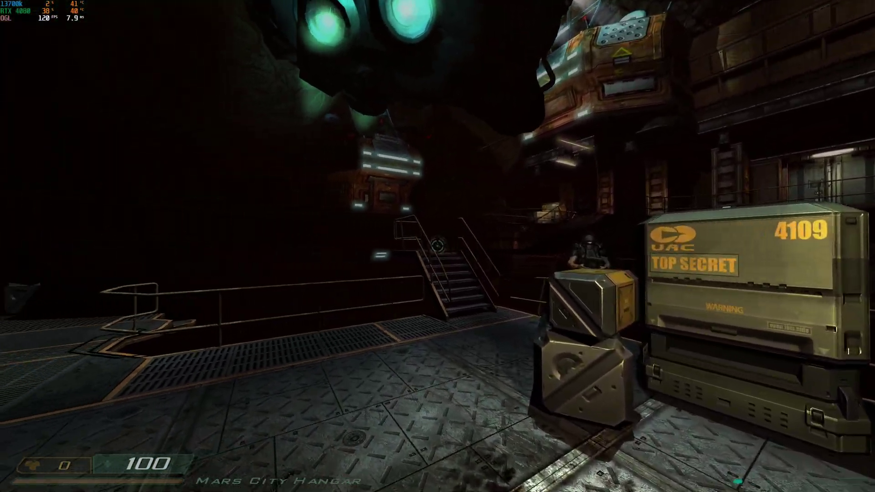
{"action": "key", "text": "w"}
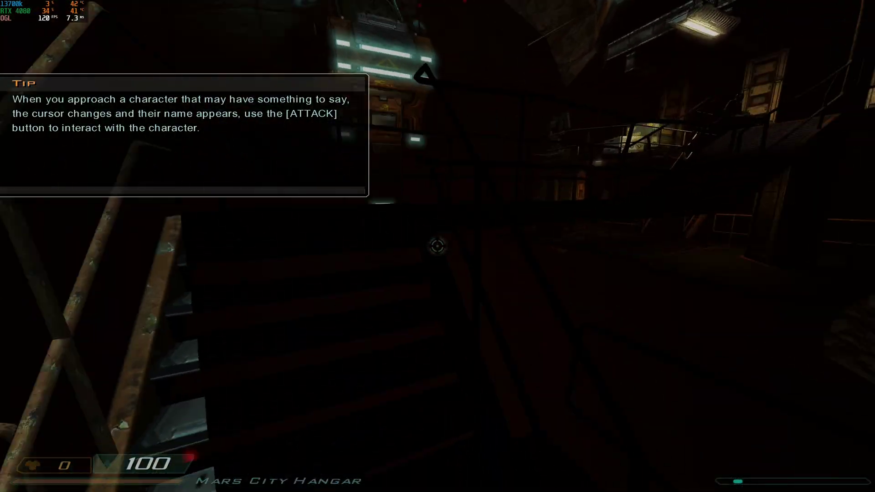
{"action": "key", "text": "Right"}
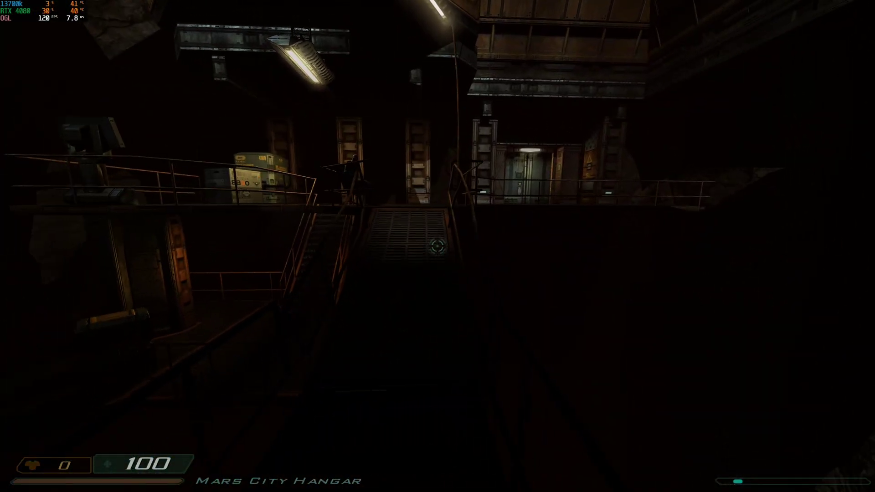
Cross the upper catwalk past the lockers and through the doorway toward the lit elevator.
{"action": "key", "text": "w"}
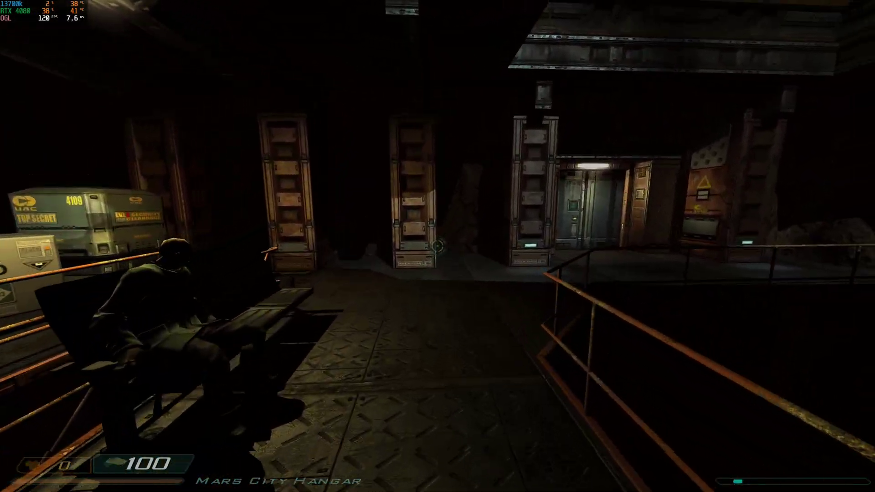
{"action": "key", "text": "w"}
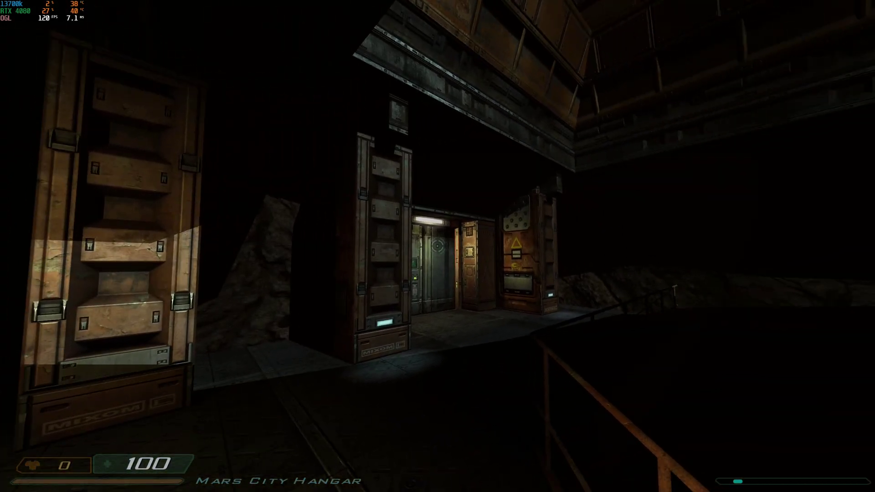
{"action": "key", "text": "w"}
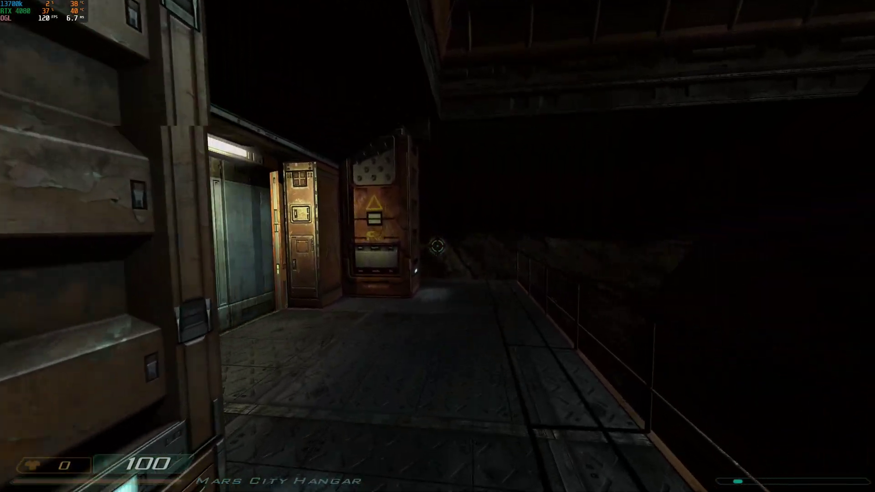
{"action": "mouse_move", "coordinate": [438, 246]}
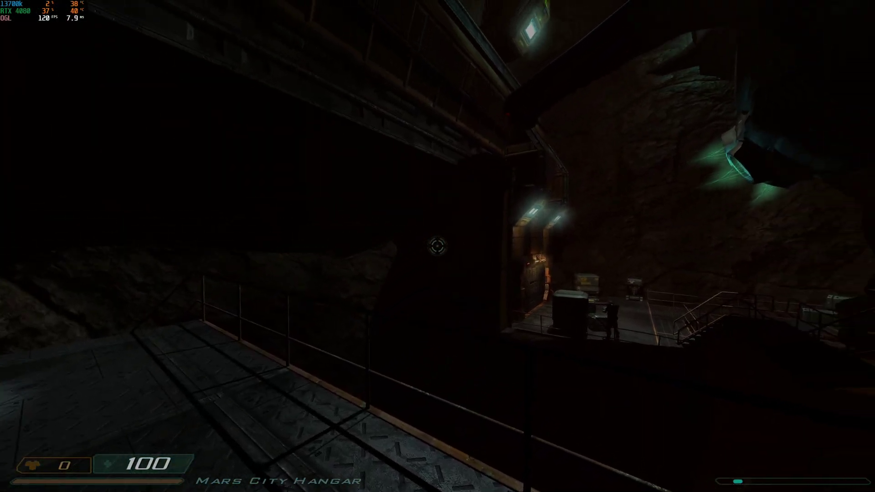
{"action": "key", "text": "s"}
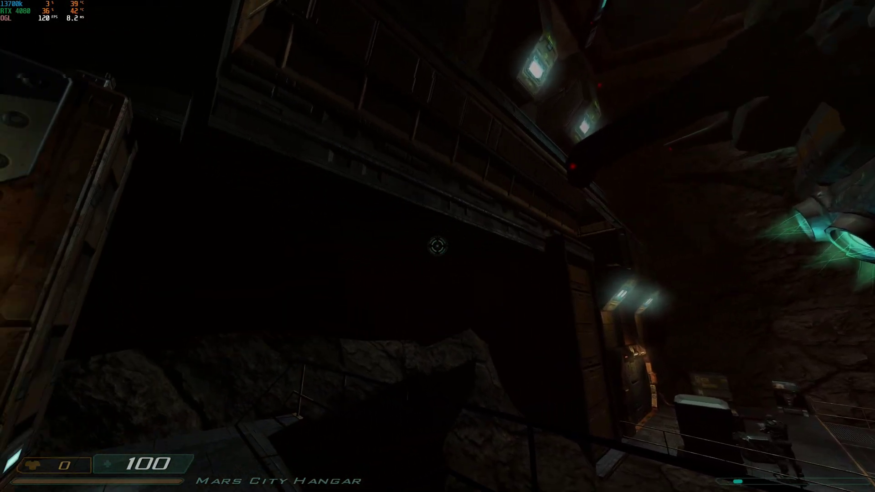
{"action": "key", "text": "w"}
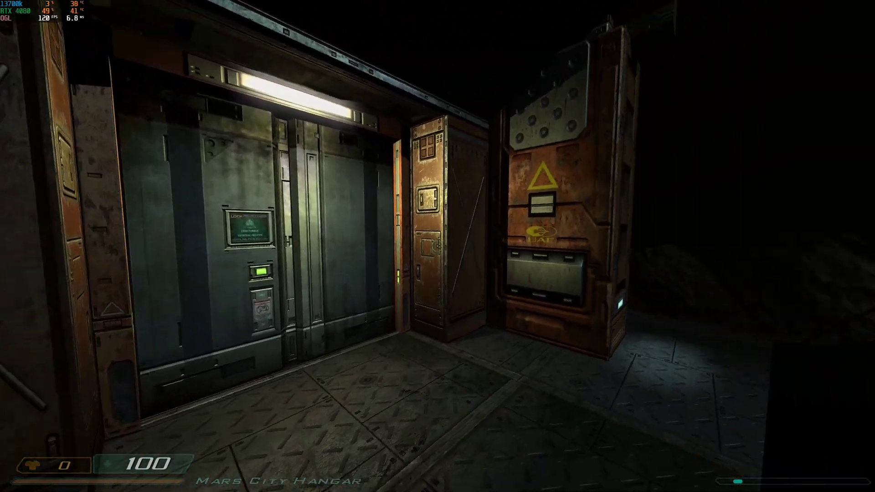
{"action": "key", "text": "w"}
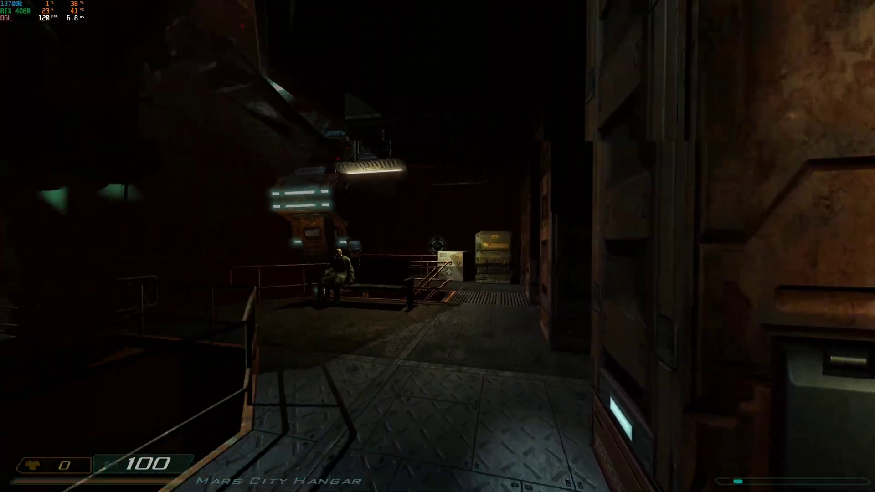